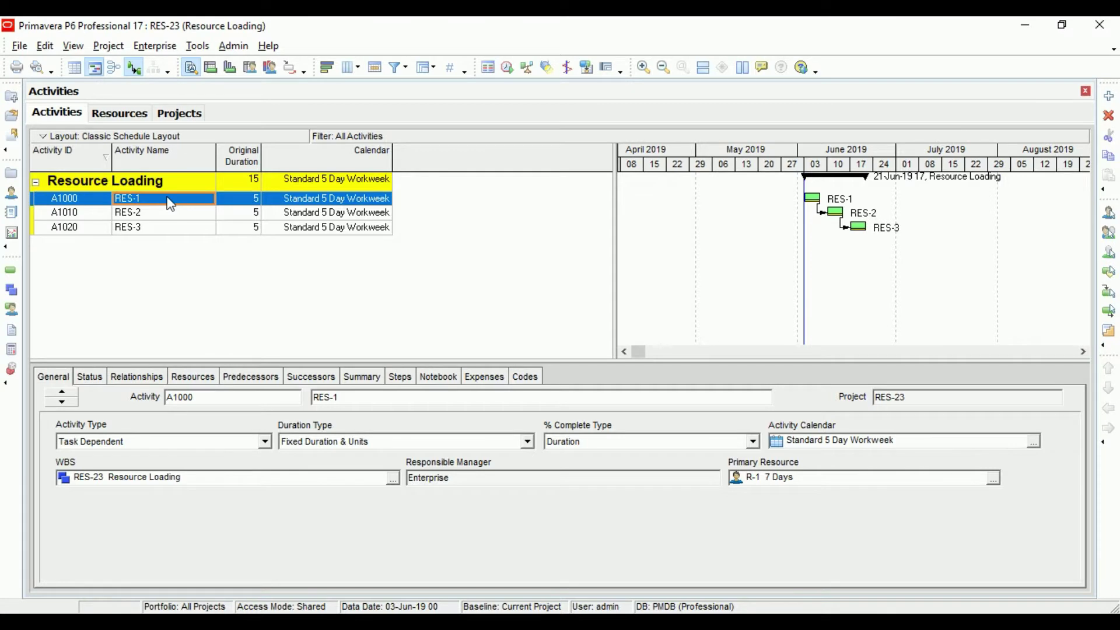
click(170, 212)
click(170, 199)
click(165, 217)
click(168, 228)
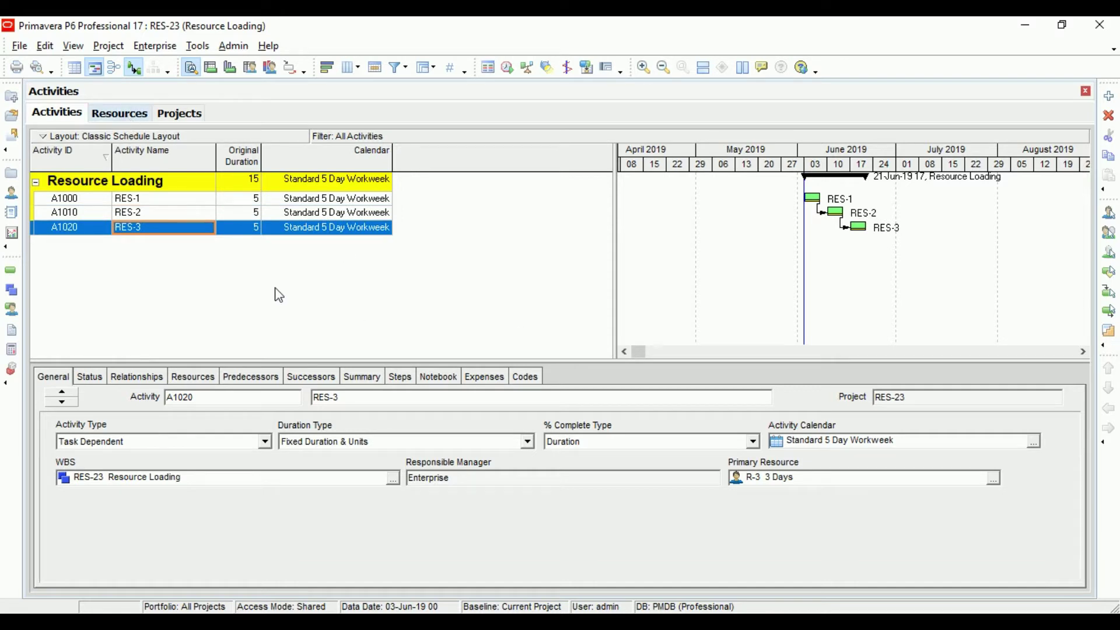
click(158, 202)
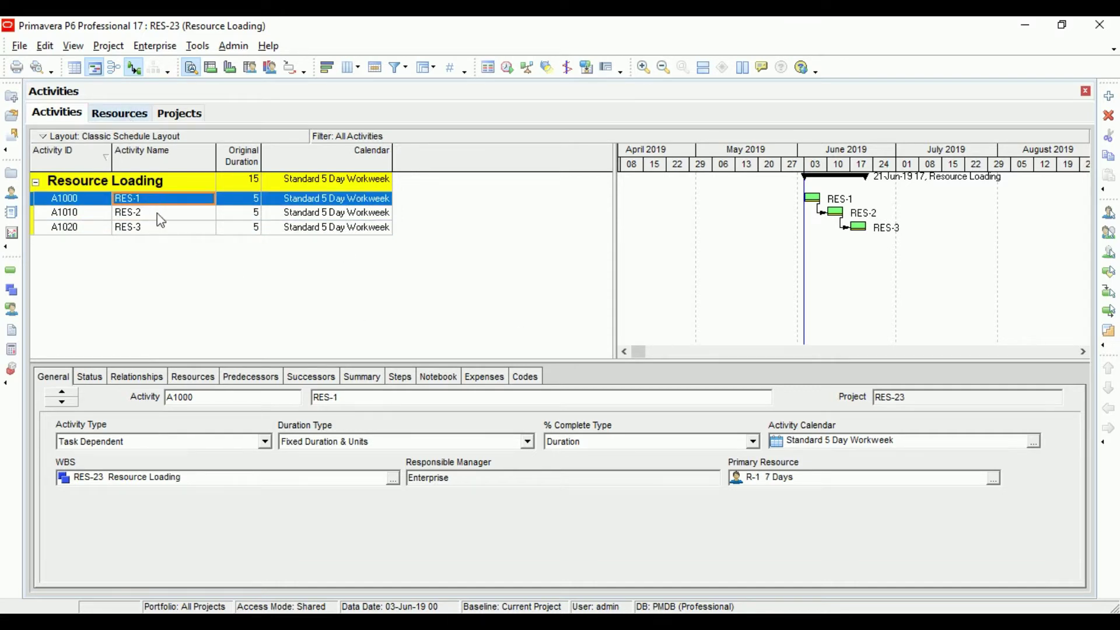
click(156, 213)
click(153, 229)
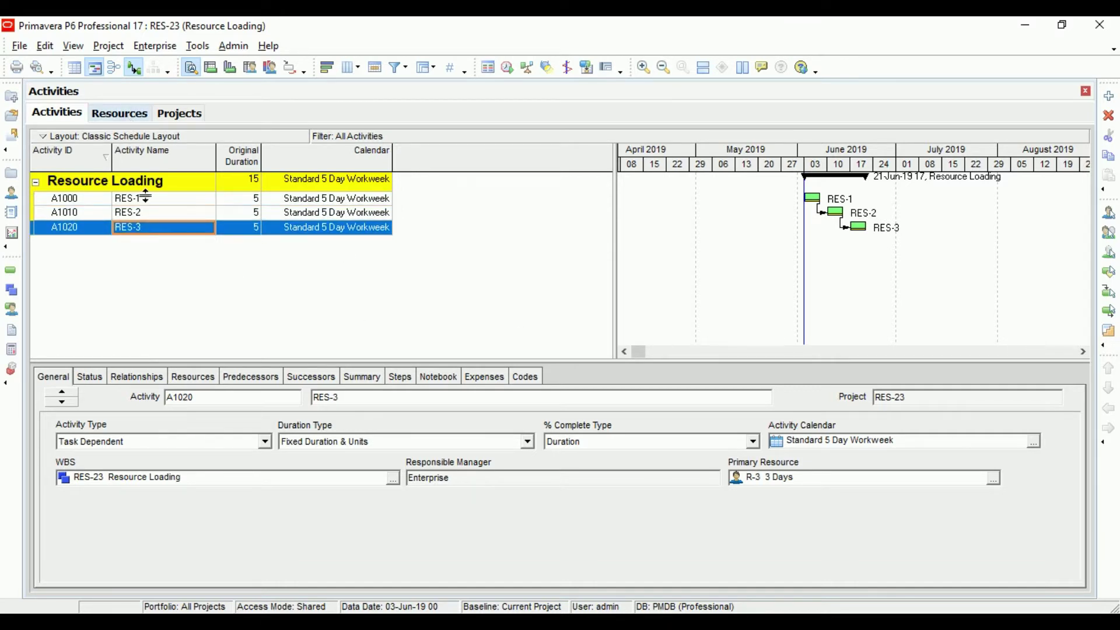
click(117, 116)
Step through resources R-1, R-2 and R-3 to review their names: 7 Days, 5 Days, 3 Days.
click(70, 185)
click(73, 201)
click(74, 173)
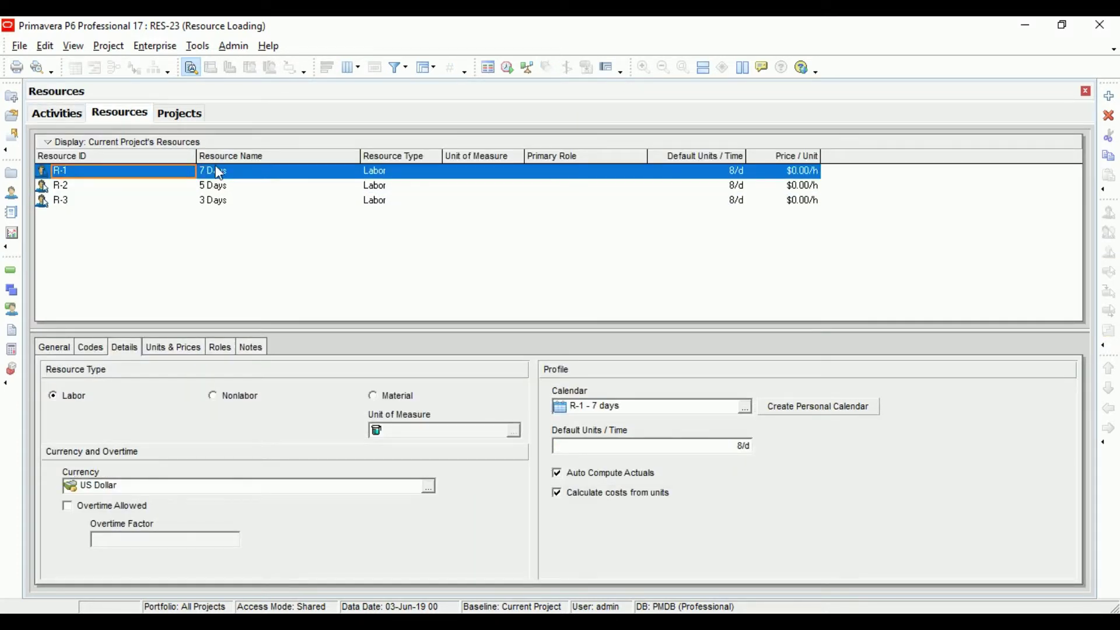
click(249, 177)
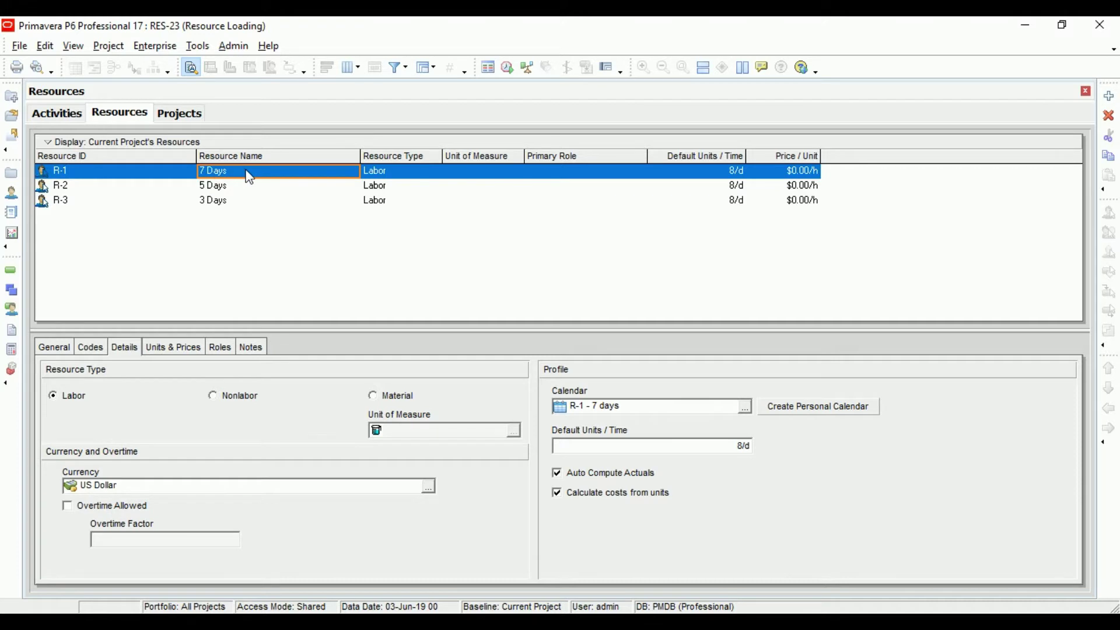
click(227, 193)
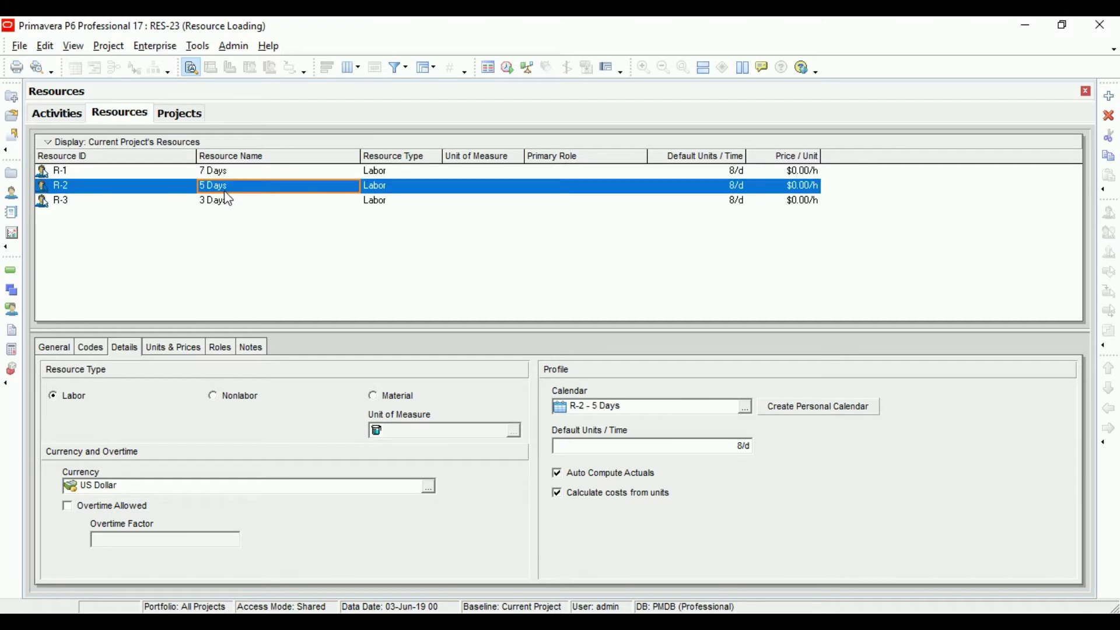
click(237, 211)
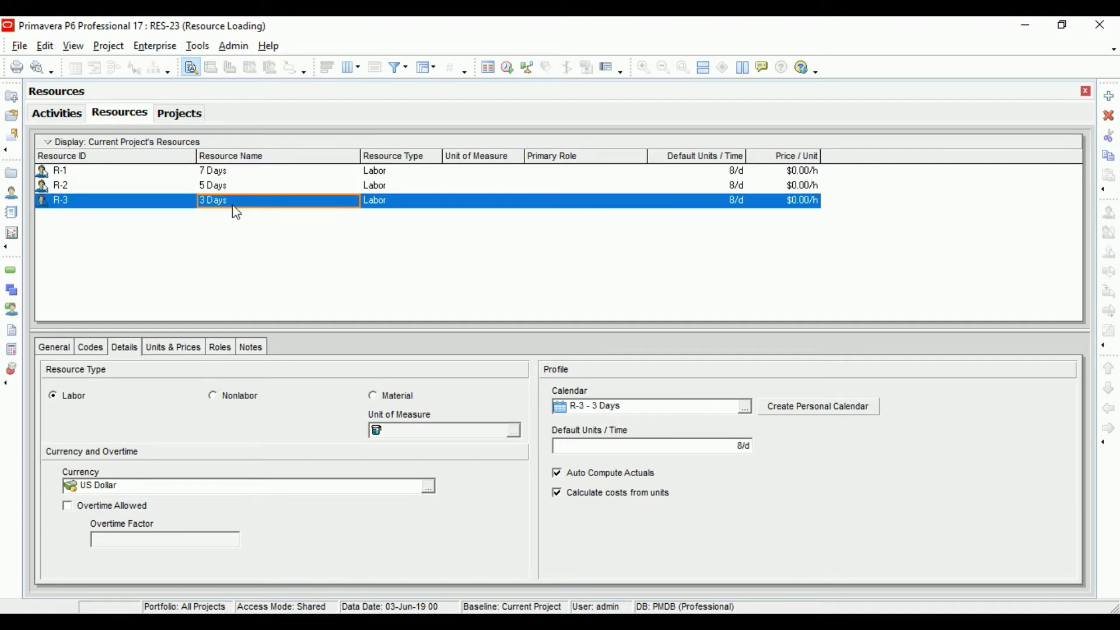
click(236, 171)
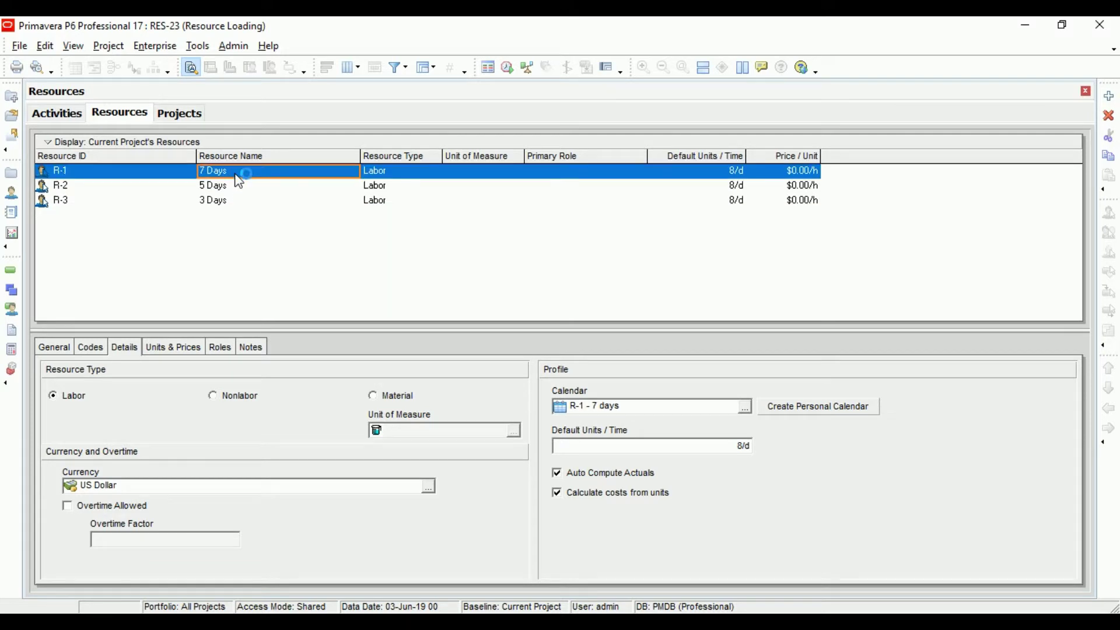
Highlight each resource's calendar: R-1 - 7 days, R-2 - 5 Days and R-3 - 3 Days.
drag(634, 406, 562, 411)
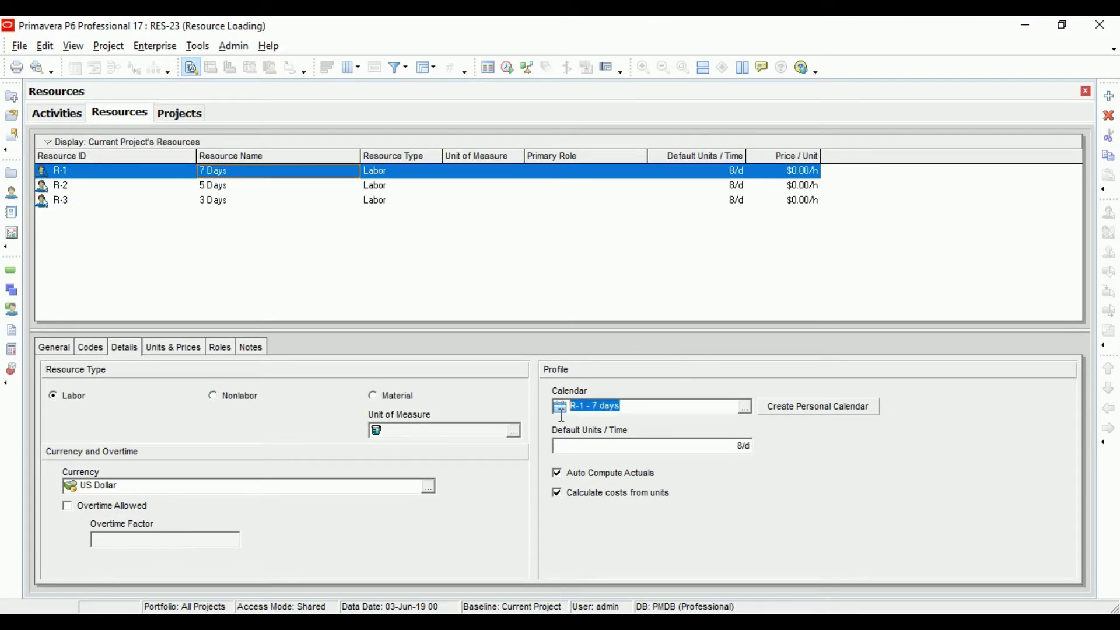
click(217, 185)
drag(637, 412, 578, 411)
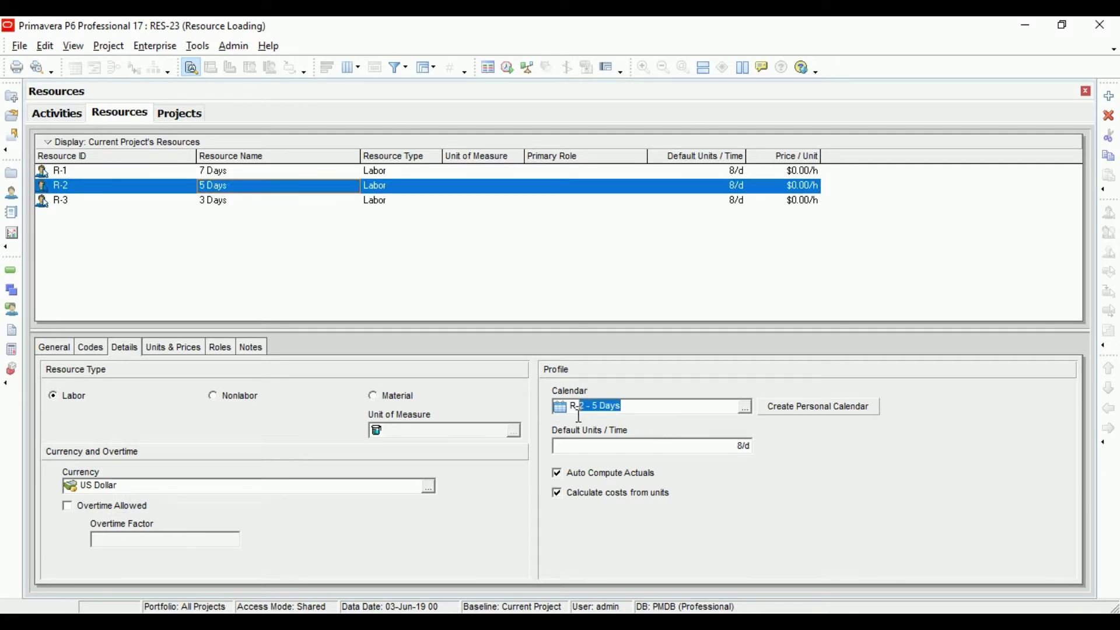
click(233, 207)
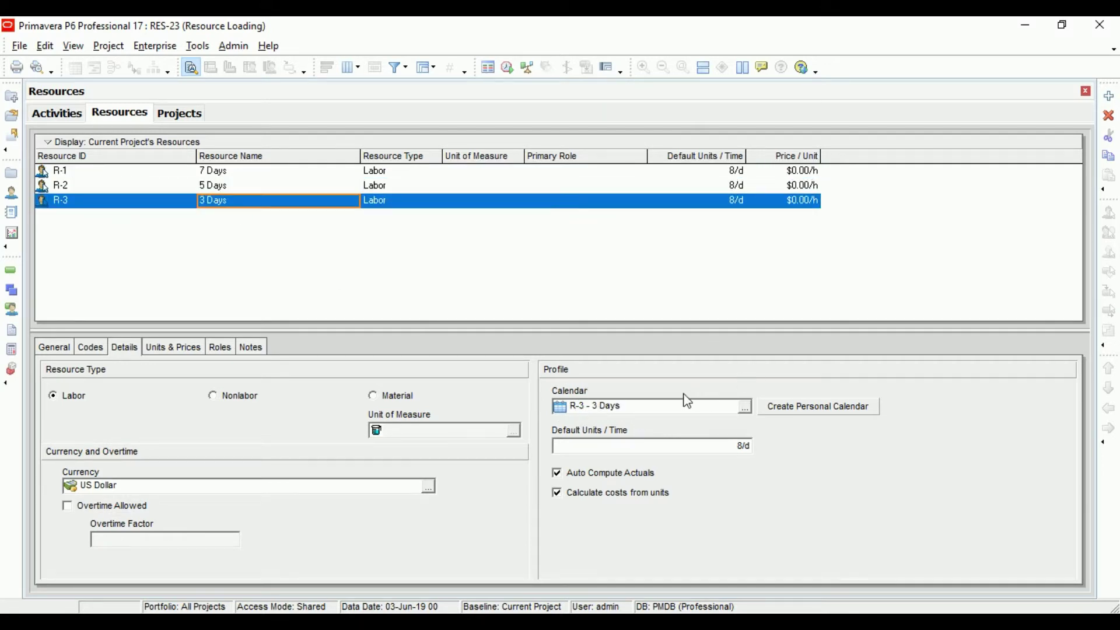
drag(659, 403, 568, 409)
click(718, 234)
Check that R-1, R-2 and R-3 each have 8/d default units per time.
click(300, 171)
click(737, 177)
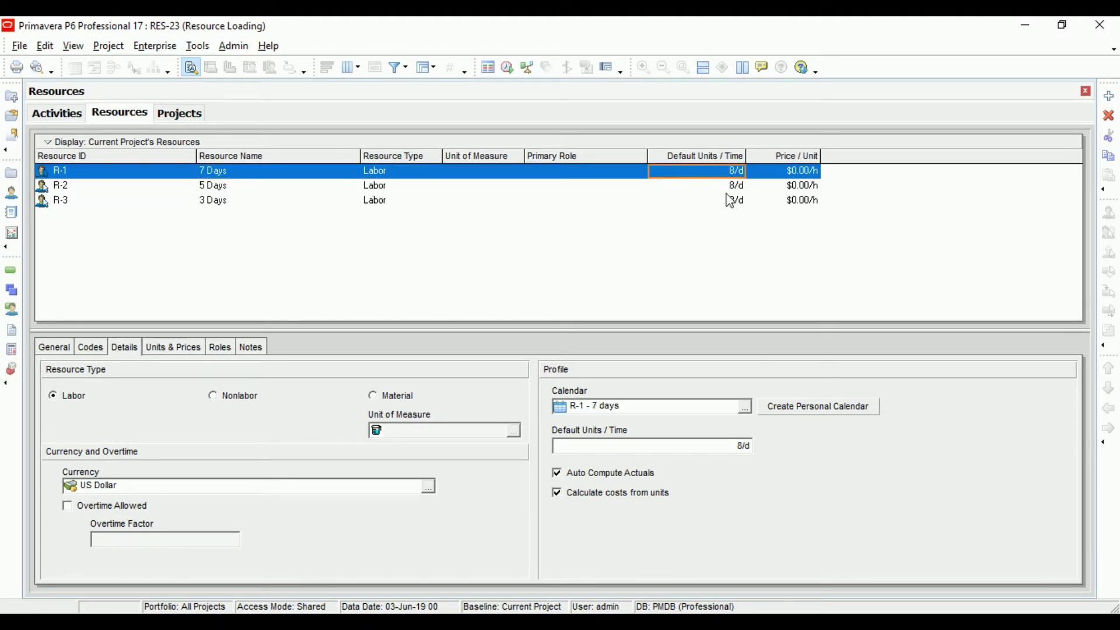
click(731, 187)
click(724, 201)
key(Up)
key(Up)
Open the R-1 - 7 days calendar from the global calendars list for editing.
click(164, 48)
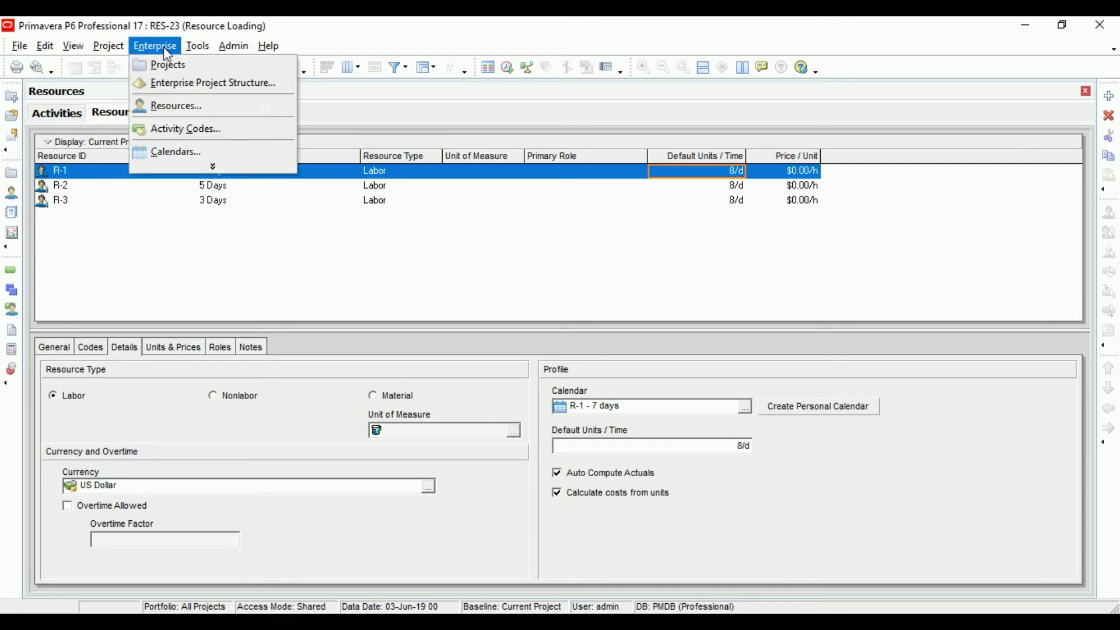
click(175, 151)
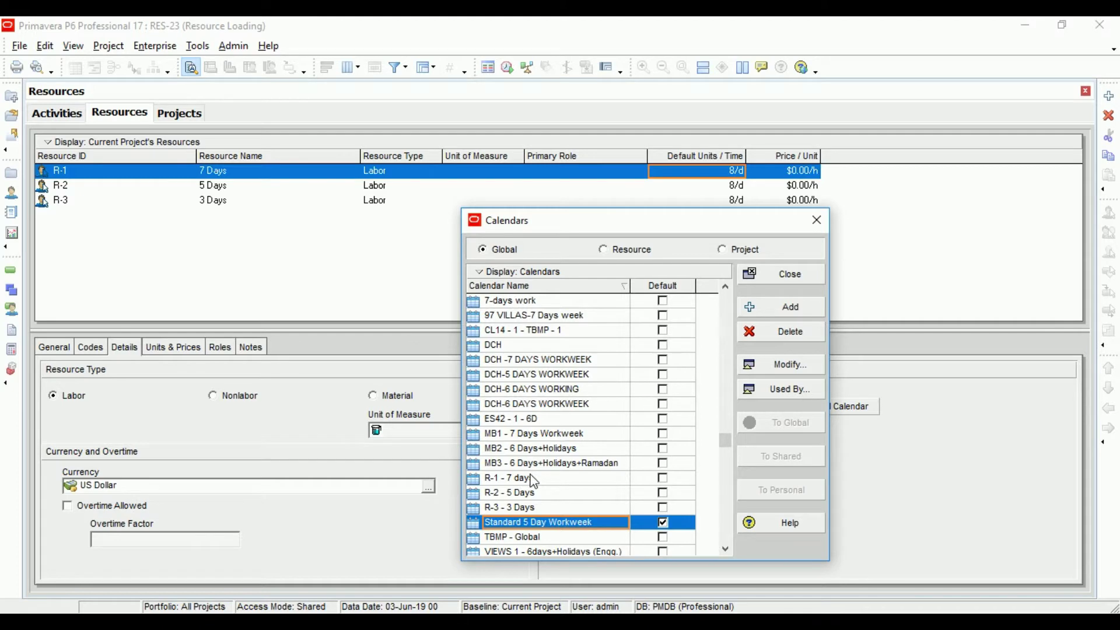
click(532, 480)
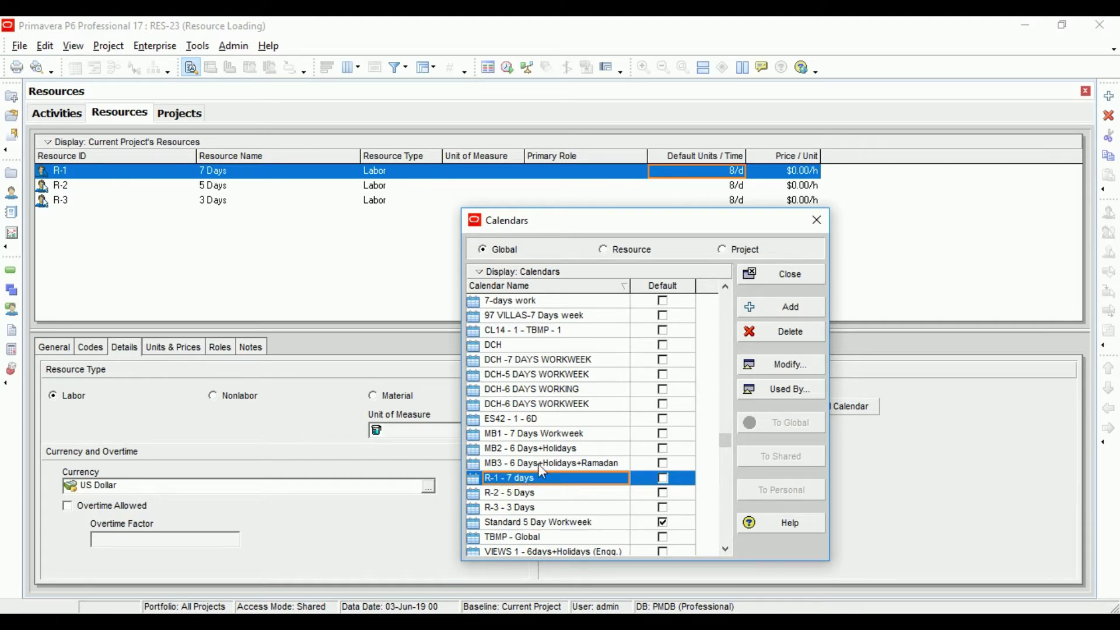
drag(645, 217, 469, 181)
drag(547, 194, 386, 184)
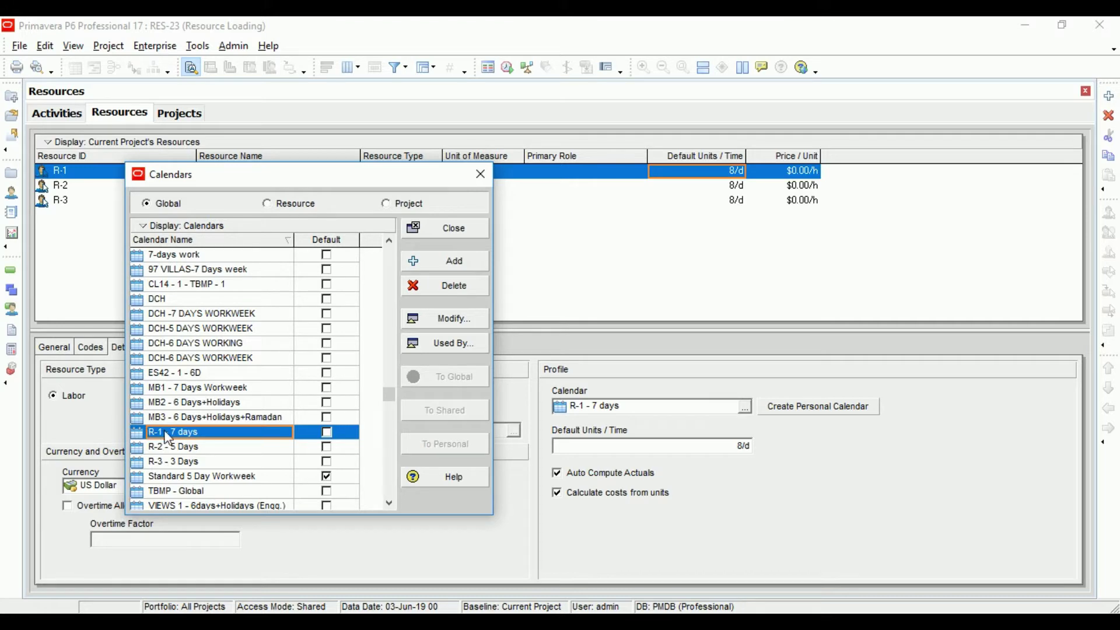
click(443, 319)
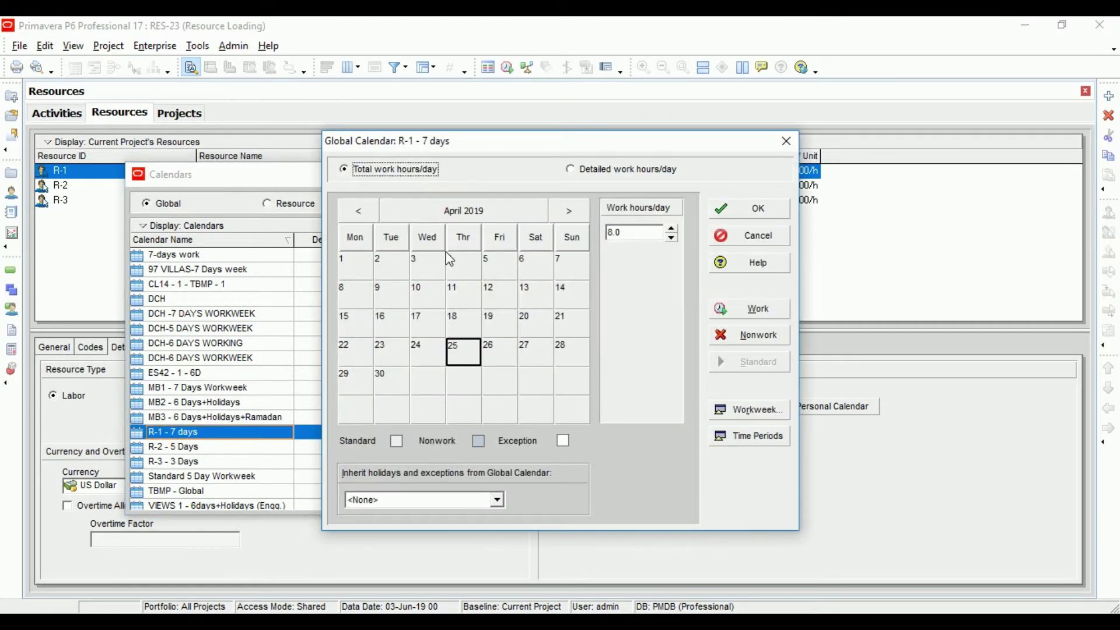
drag(437, 152, 242, 135)
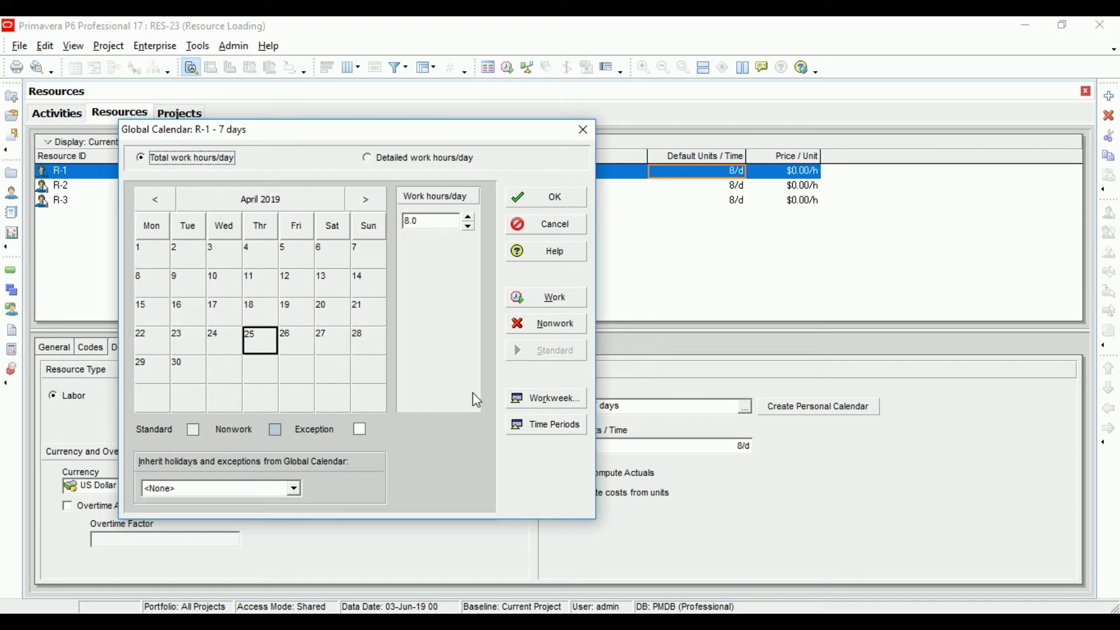
Review R-1's weekly hours, seven 8-hour workdays, and close the calendar.
click(530, 400)
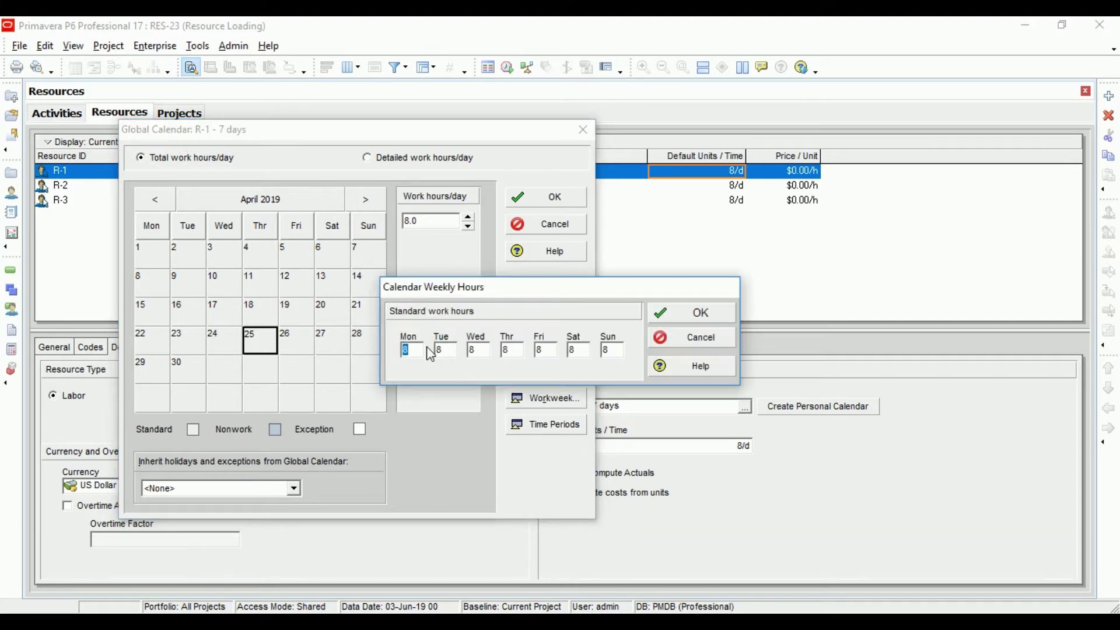
click(485, 351)
click(512, 351)
click(668, 313)
click(561, 198)
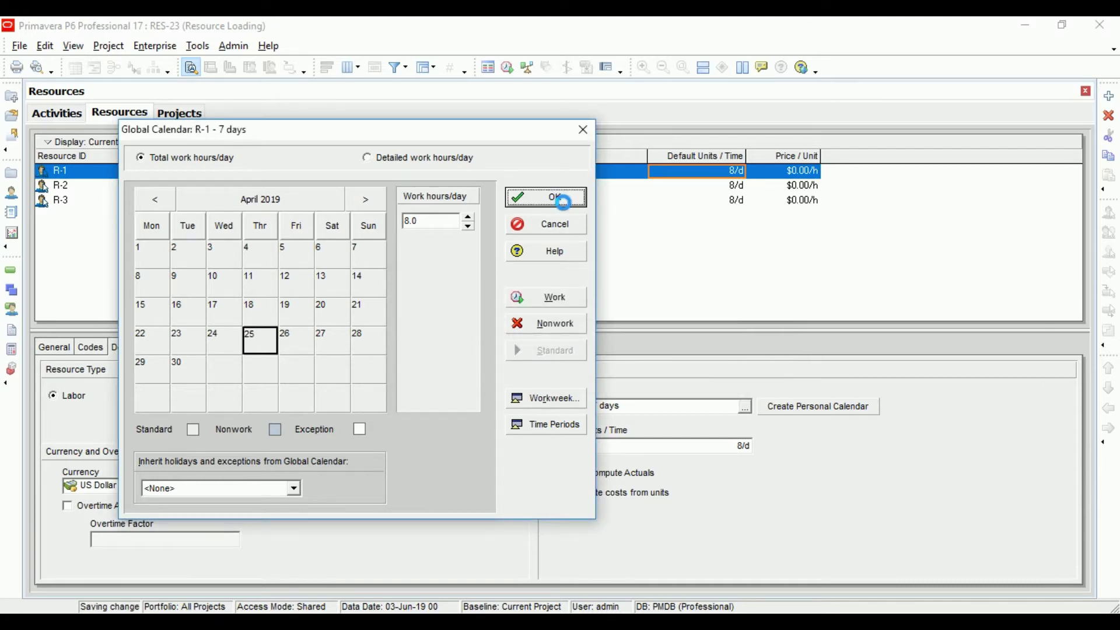
Review the R-2 - 5 Days weekly hours, Sunday at 0, and close the calendars window.
click(180, 448)
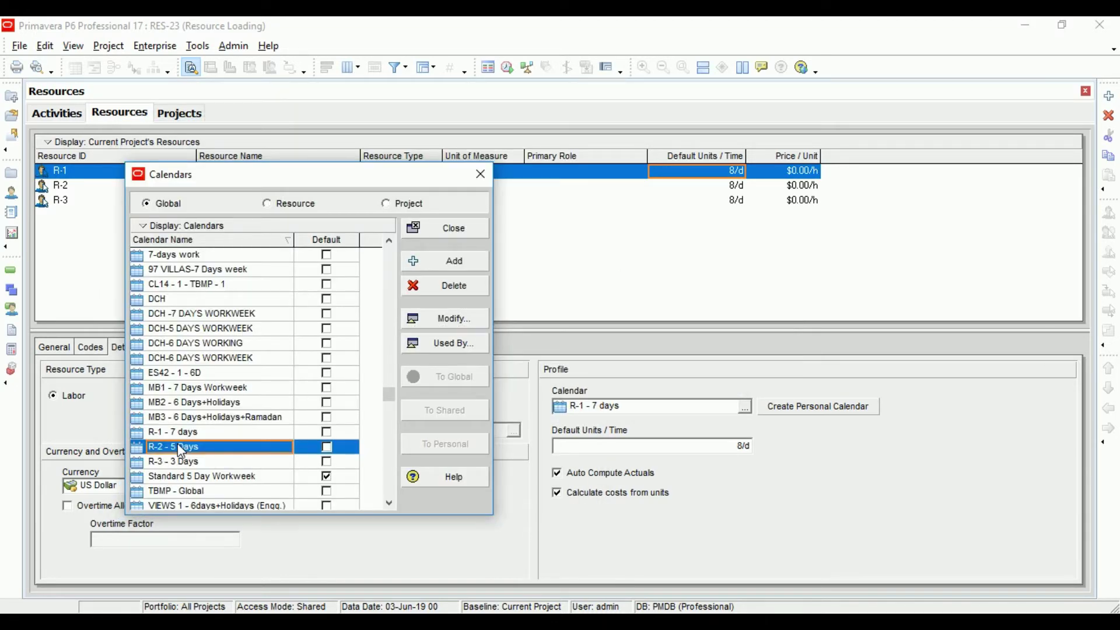
click(434, 320)
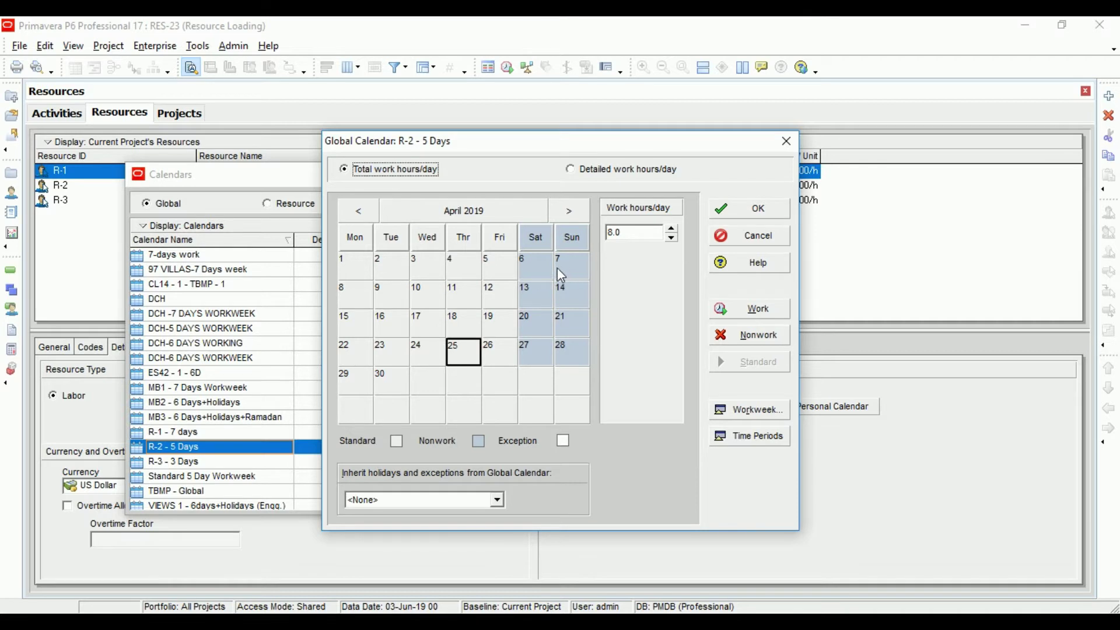
click(729, 410)
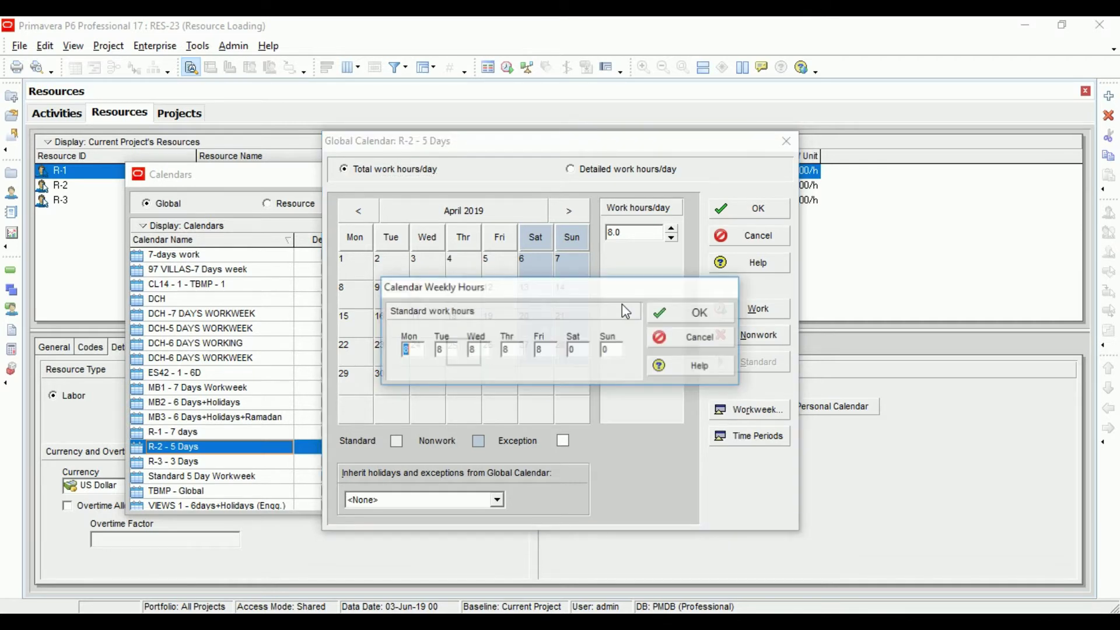
drag(590, 293, 542, 365)
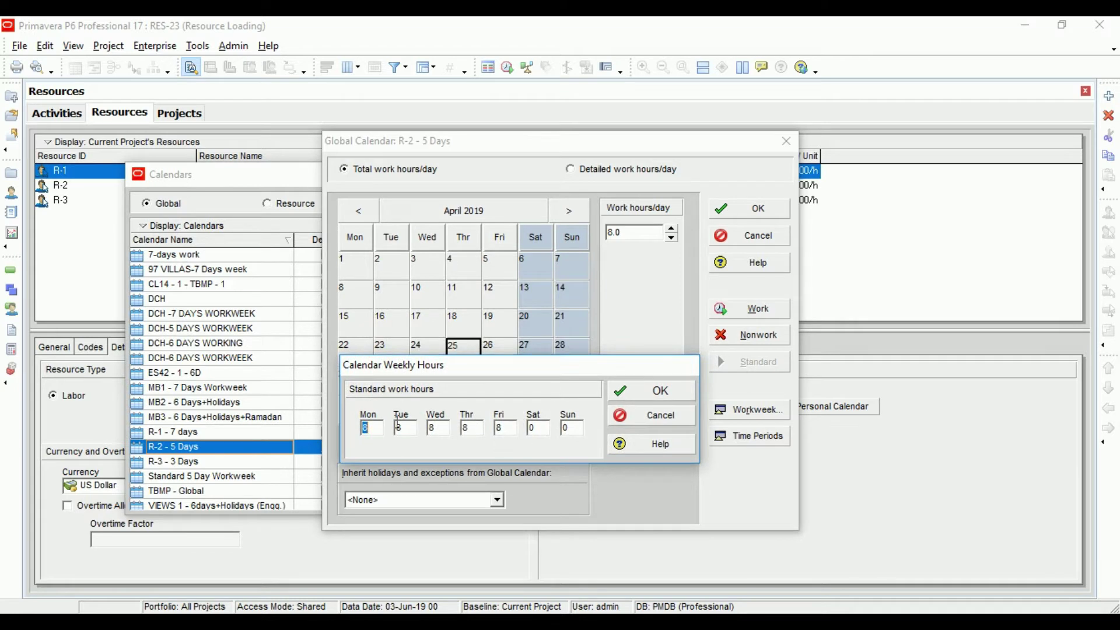
click(562, 431)
click(649, 403)
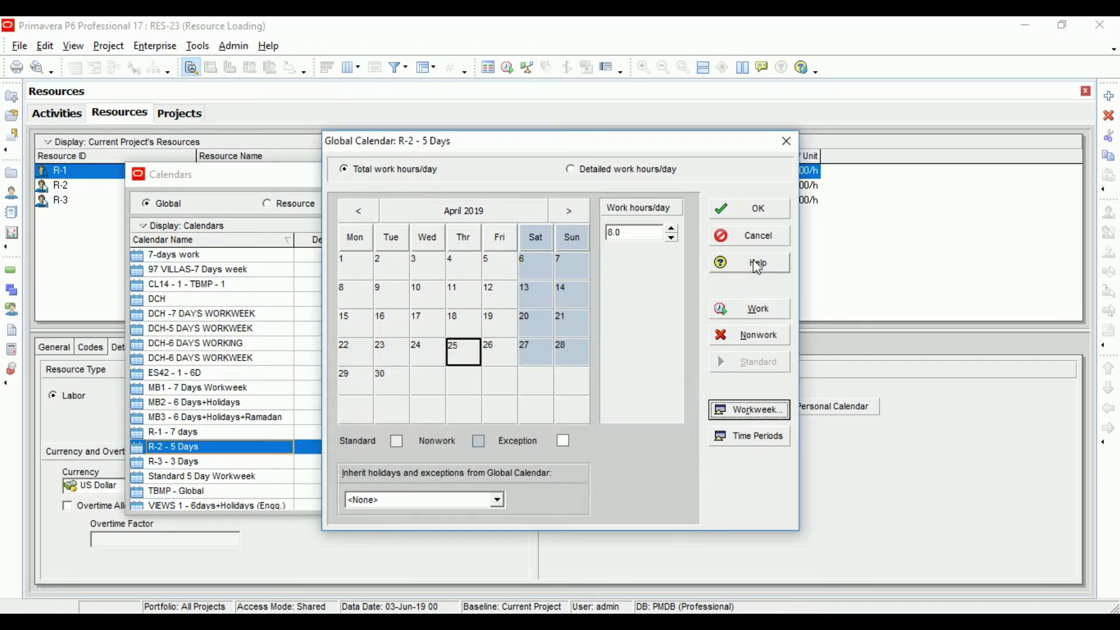
click(752, 209)
click(480, 175)
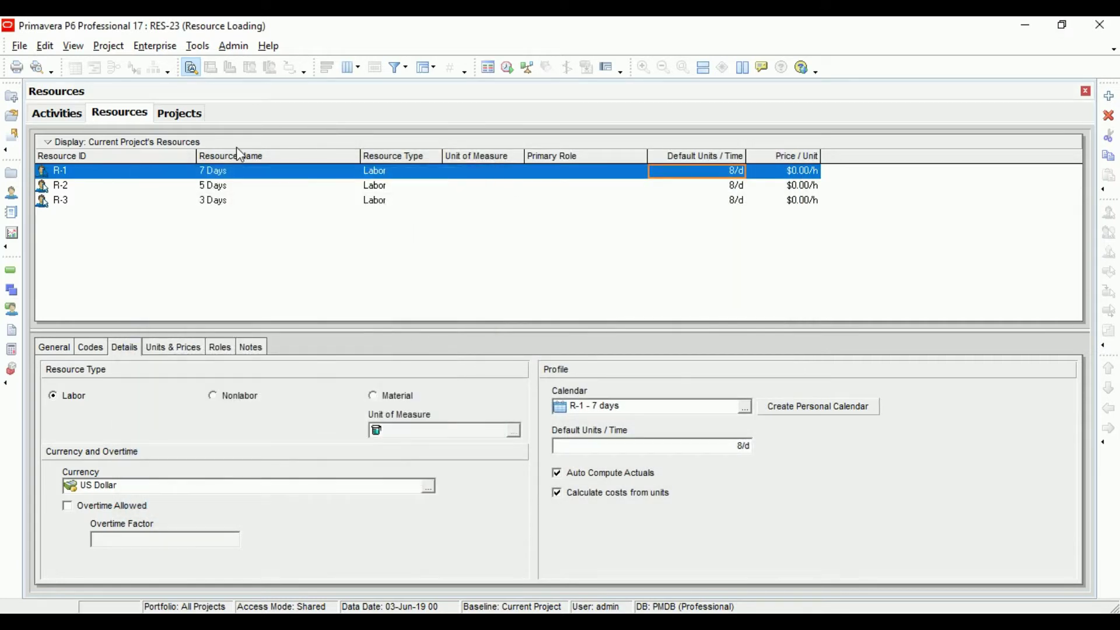
In the Activities list, confirm primary resources: RES-1 R-1 7 Days, RES-2 R-2 5 Days, RES-3 R-3 3 Days.
click(57, 114)
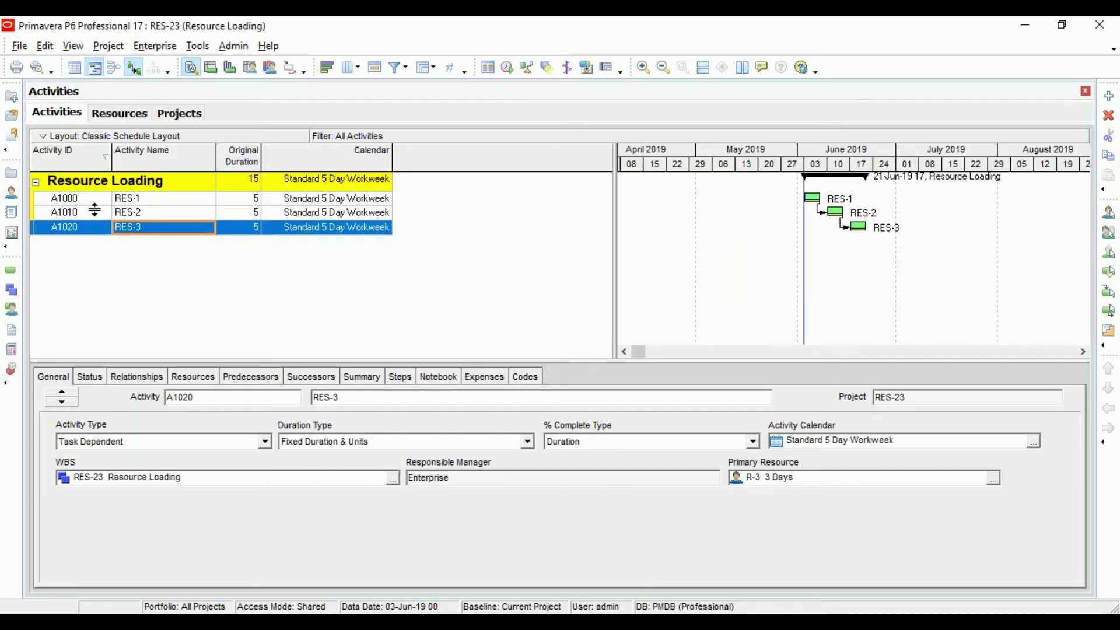
click(81, 197)
click(146, 213)
click(148, 199)
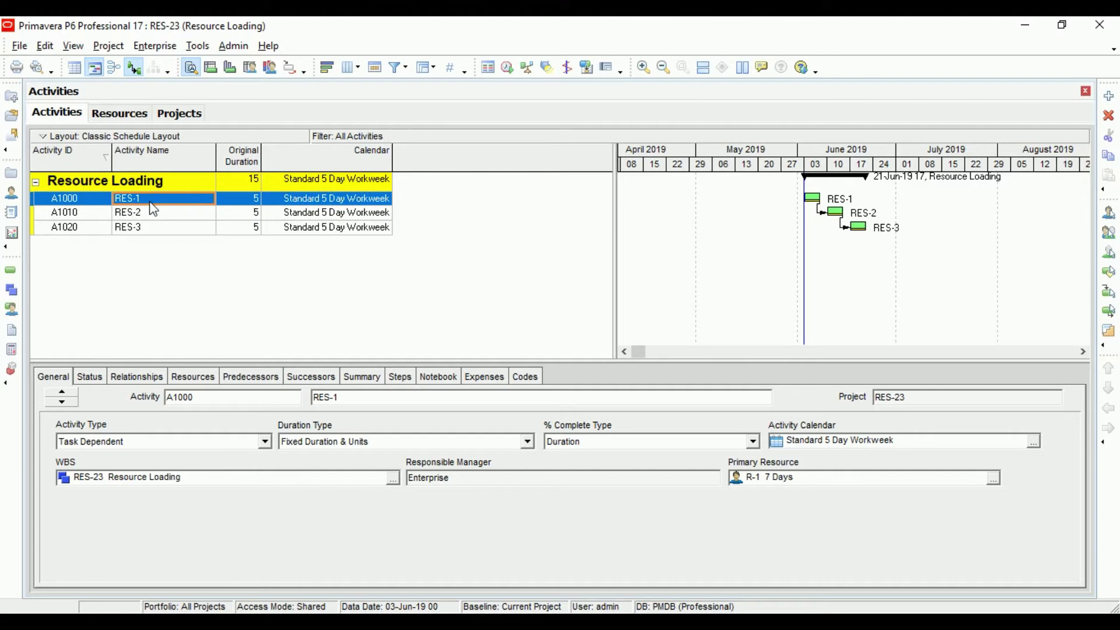
drag(814, 477, 729, 489)
click(164, 213)
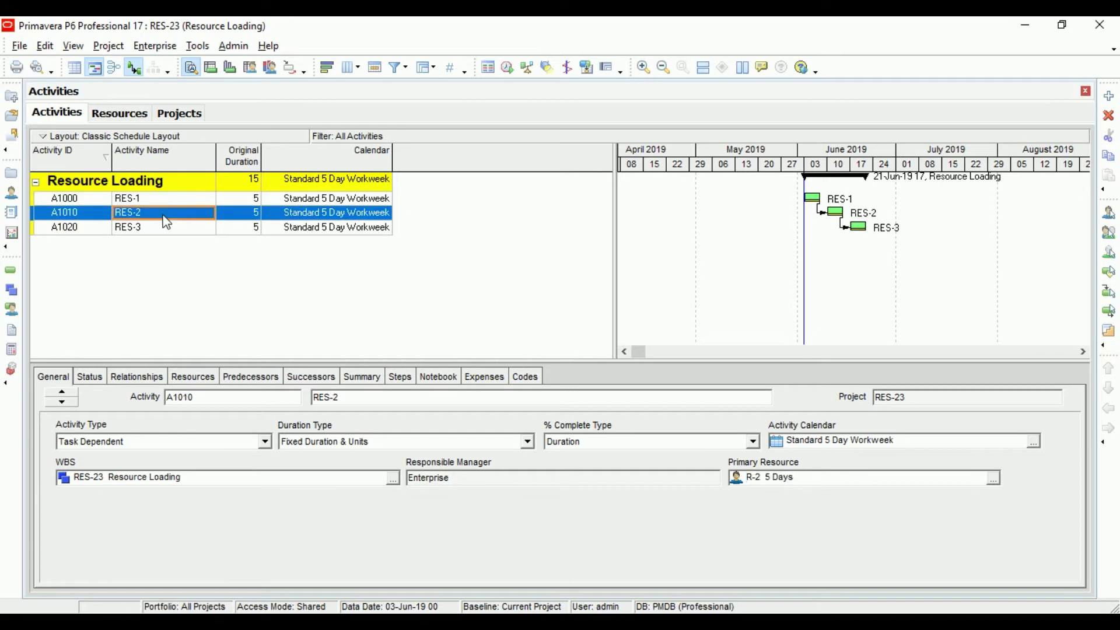
drag(840, 478, 665, 490)
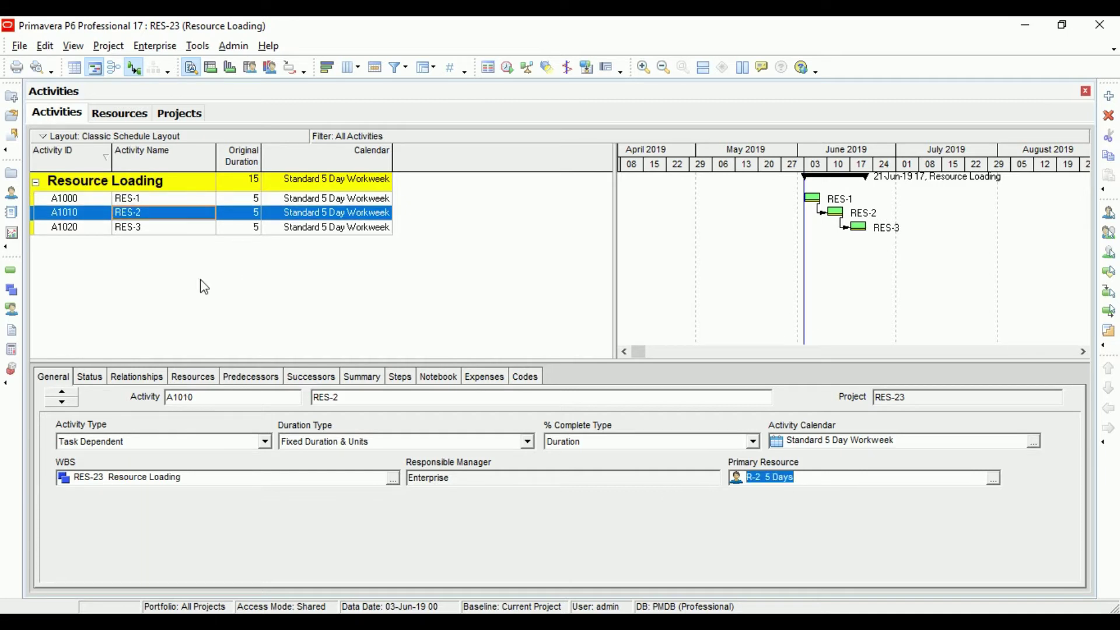
click(145, 229)
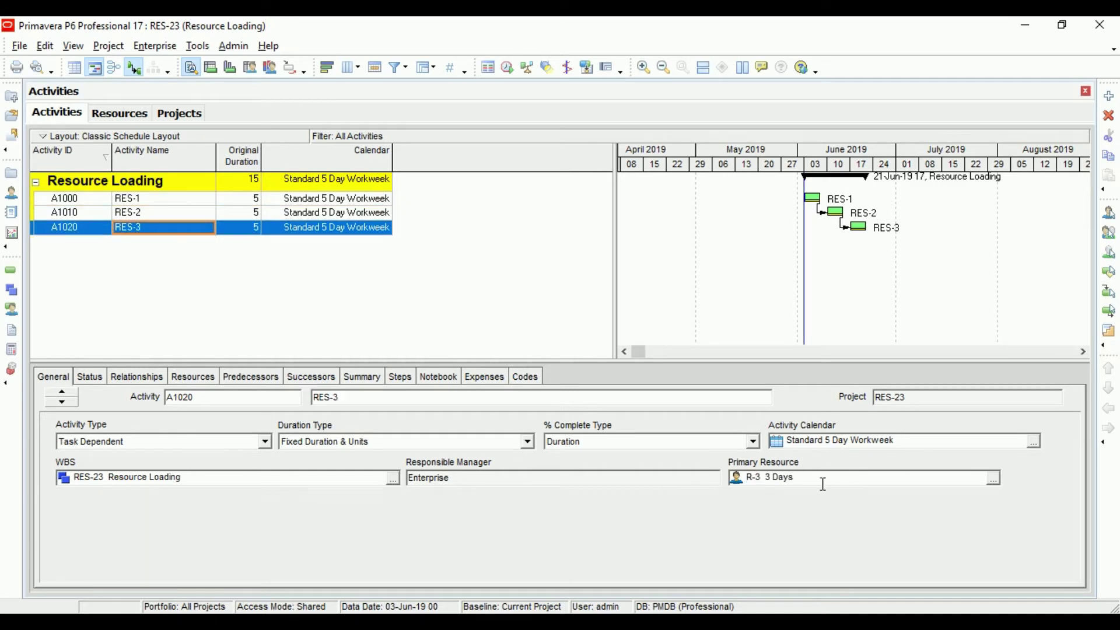
drag(822, 484, 711, 481)
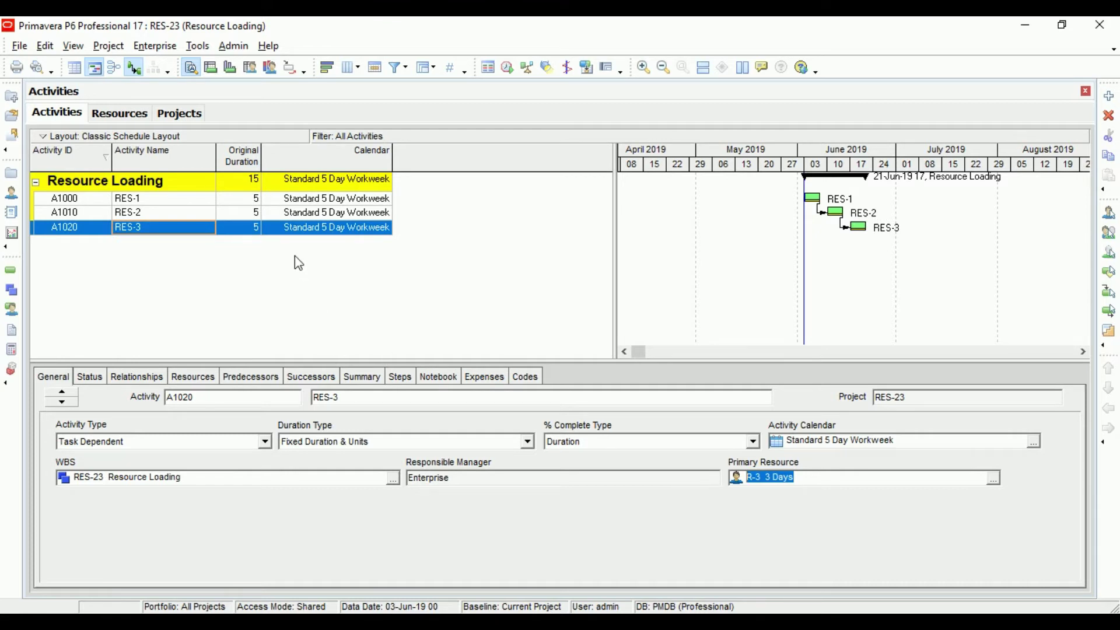
Click back and forth between activities RES-1, RES-2 and RES-3 to compare them.
click(290, 199)
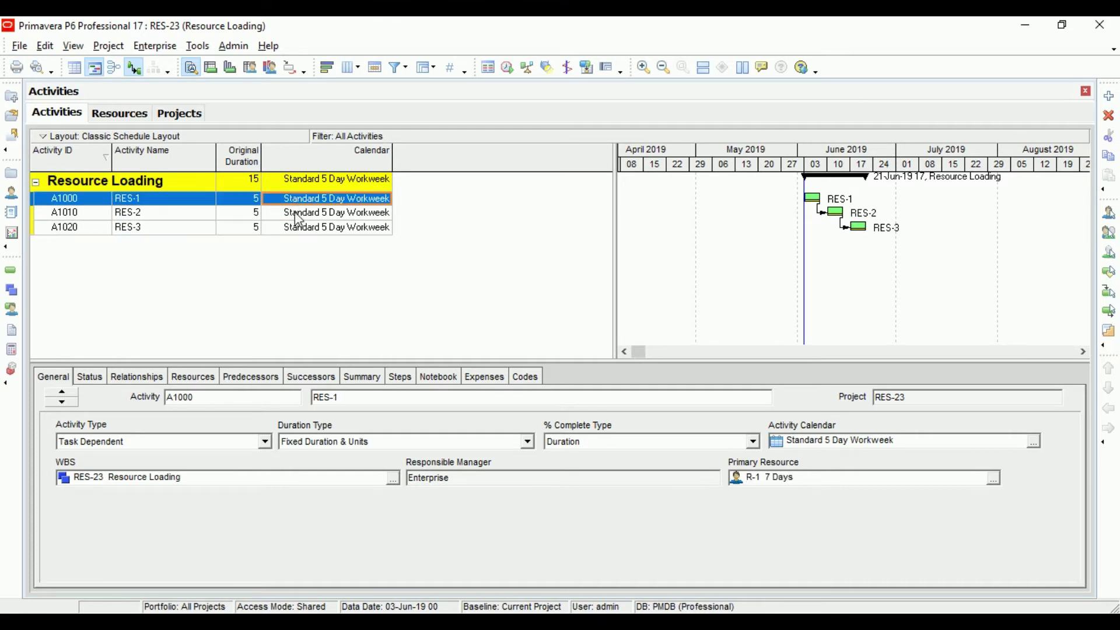
click(303, 212)
click(302, 201)
click(299, 216)
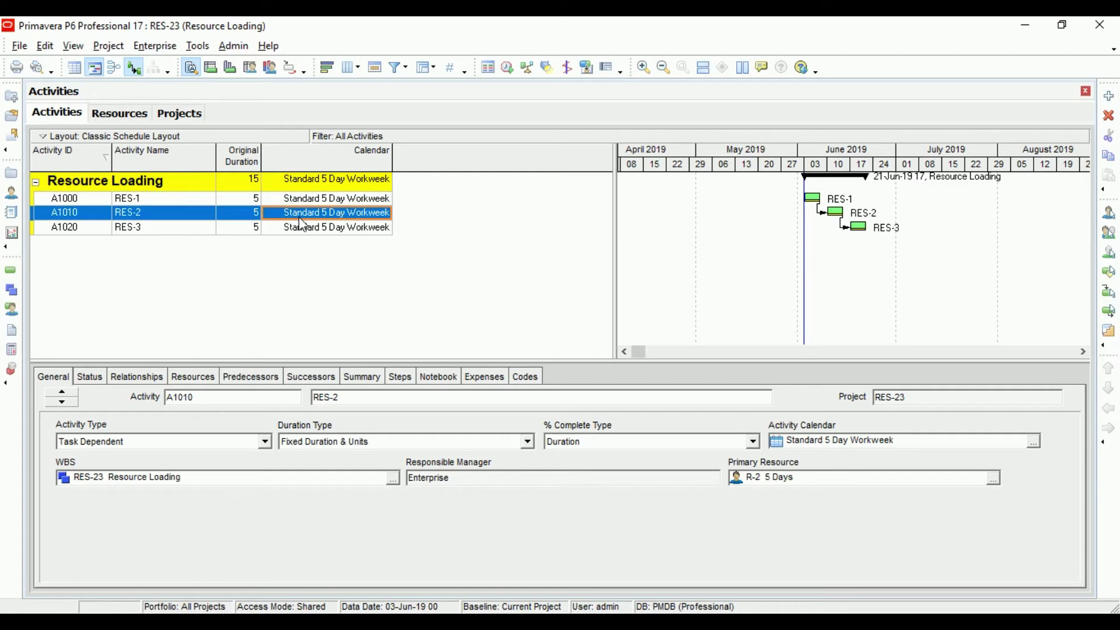
click(296, 201)
click(297, 213)
click(290, 227)
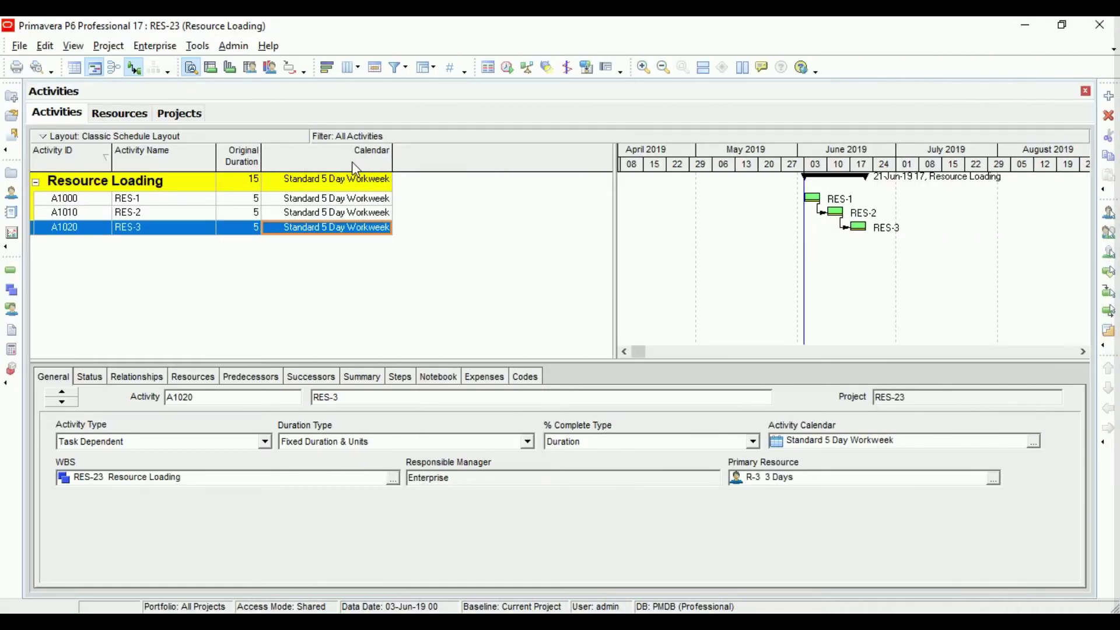
Open the activity table's Columns dialog and search the available options for Budgeted Labor Units.
right_click(351, 162)
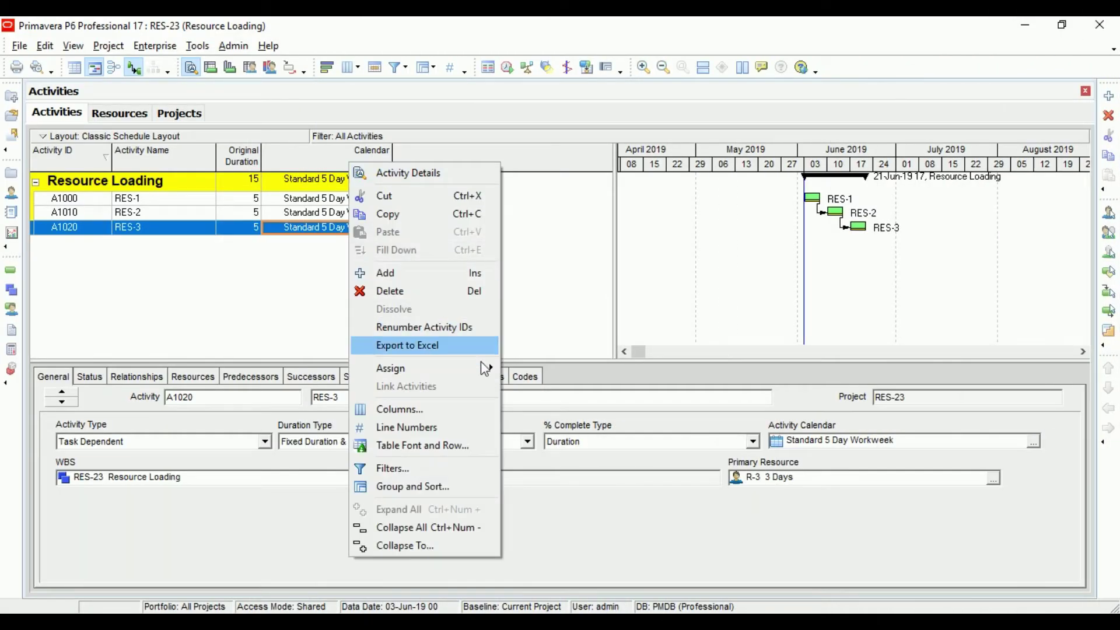
click(454, 408)
click(285, 294)
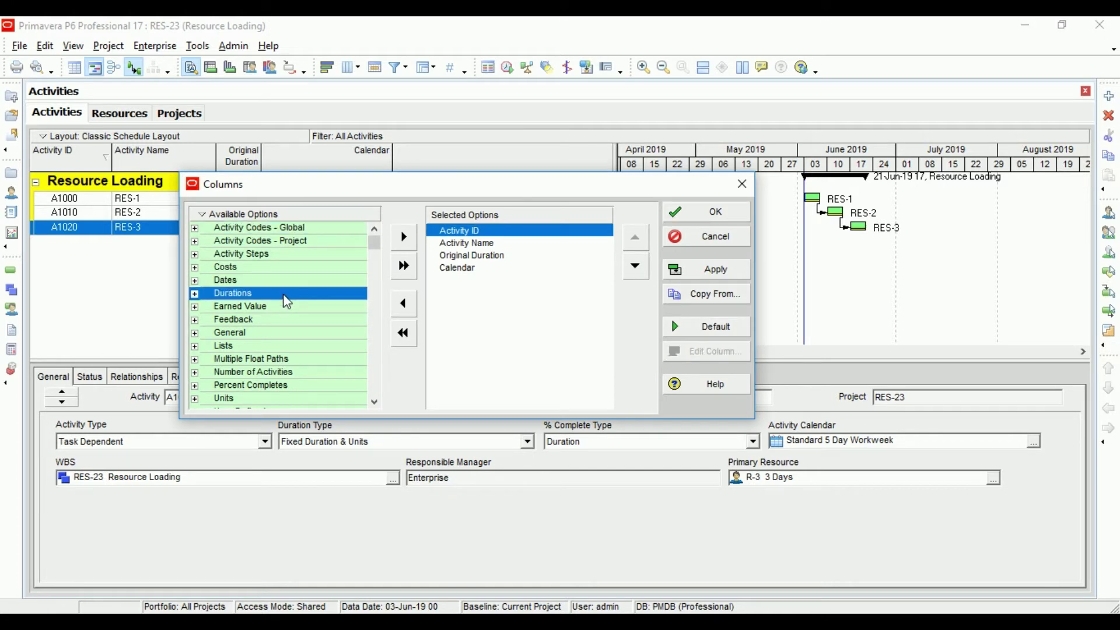
key(ctrl+f)
text(bud)
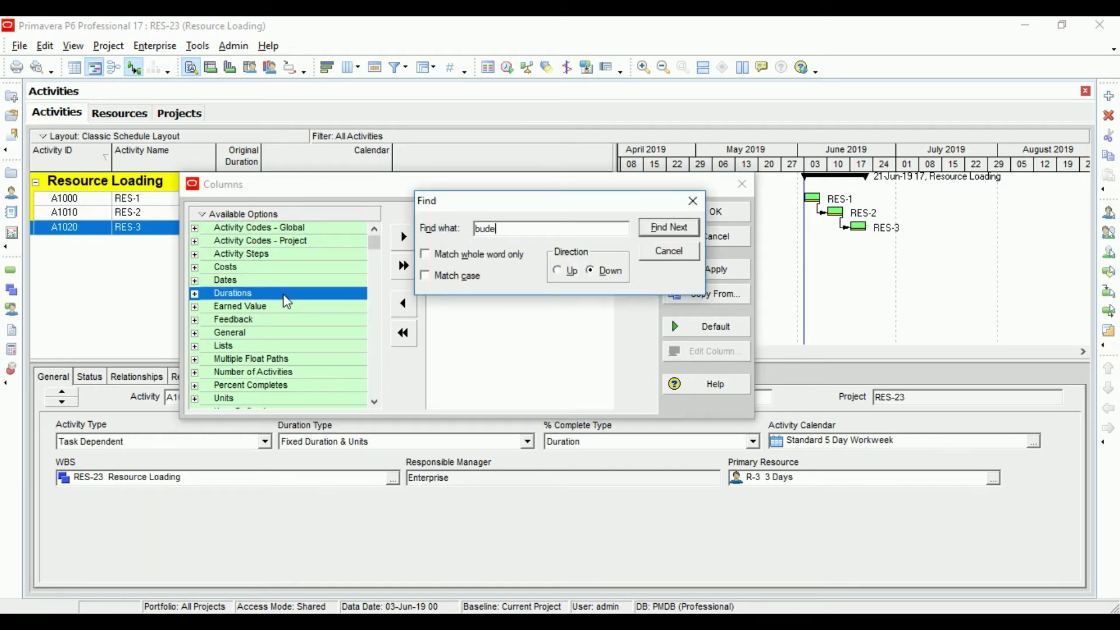
key(Return)
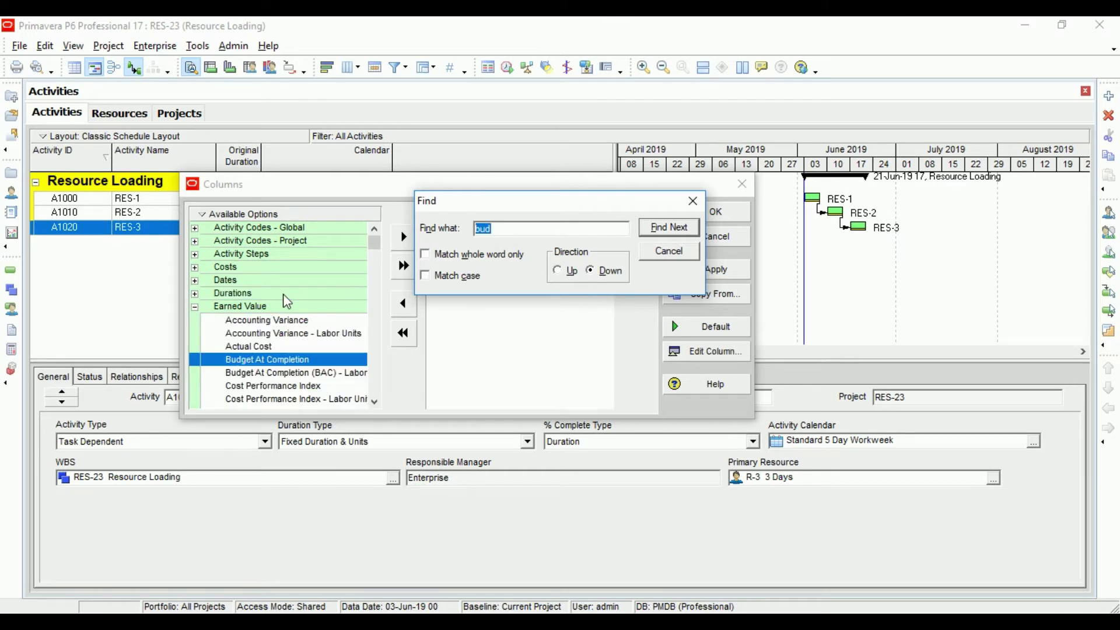
click(195, 308)
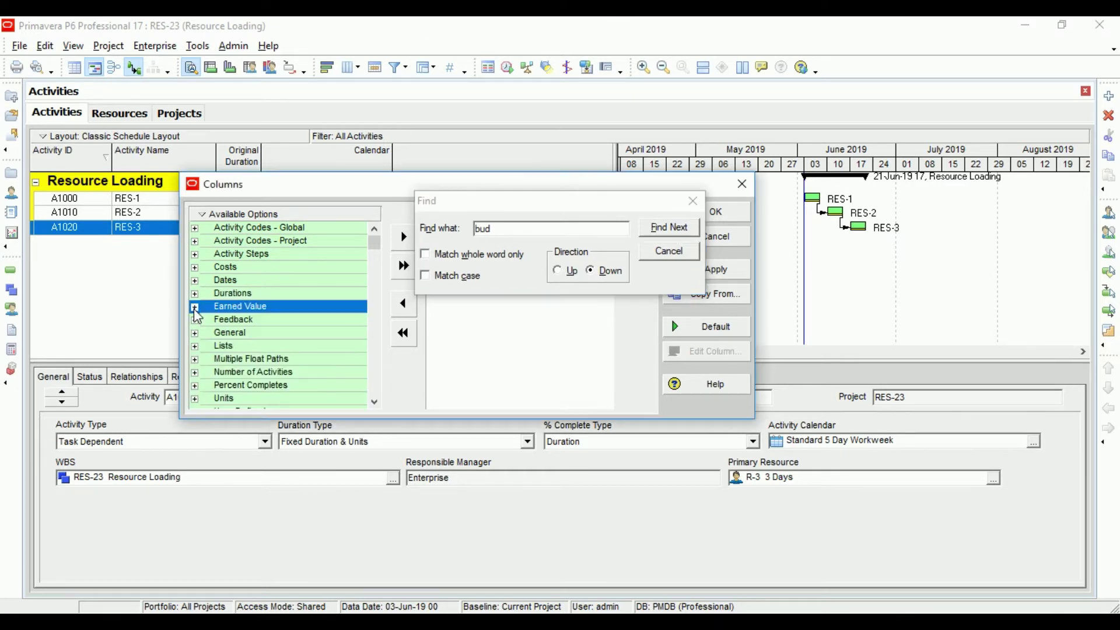
click(254, 373)
scroll(261, 395, down, 1)
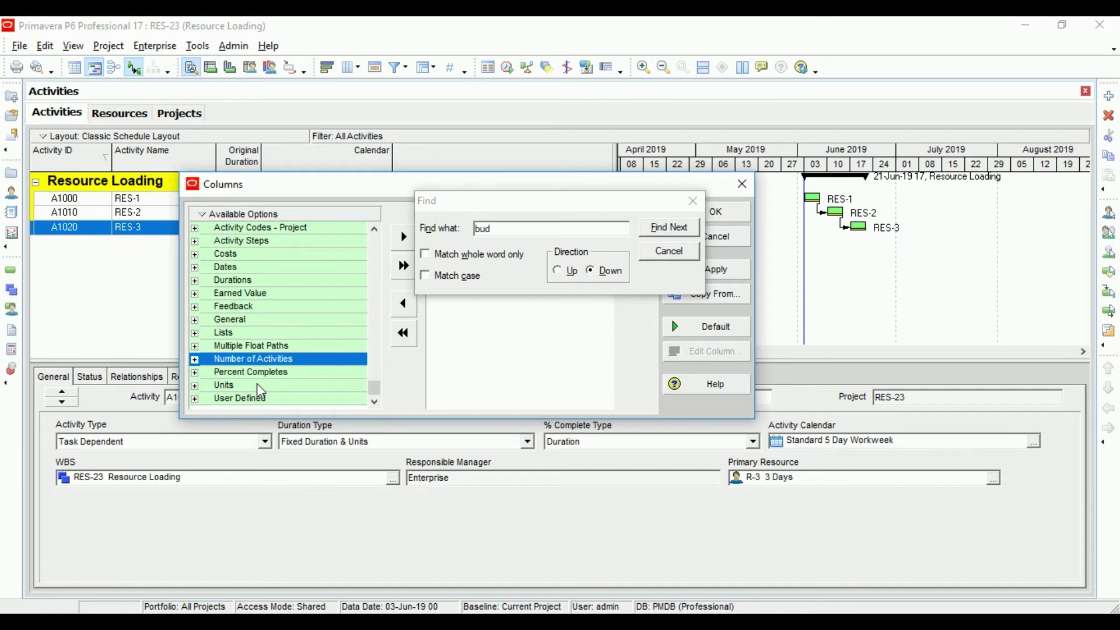
click(664, 228)
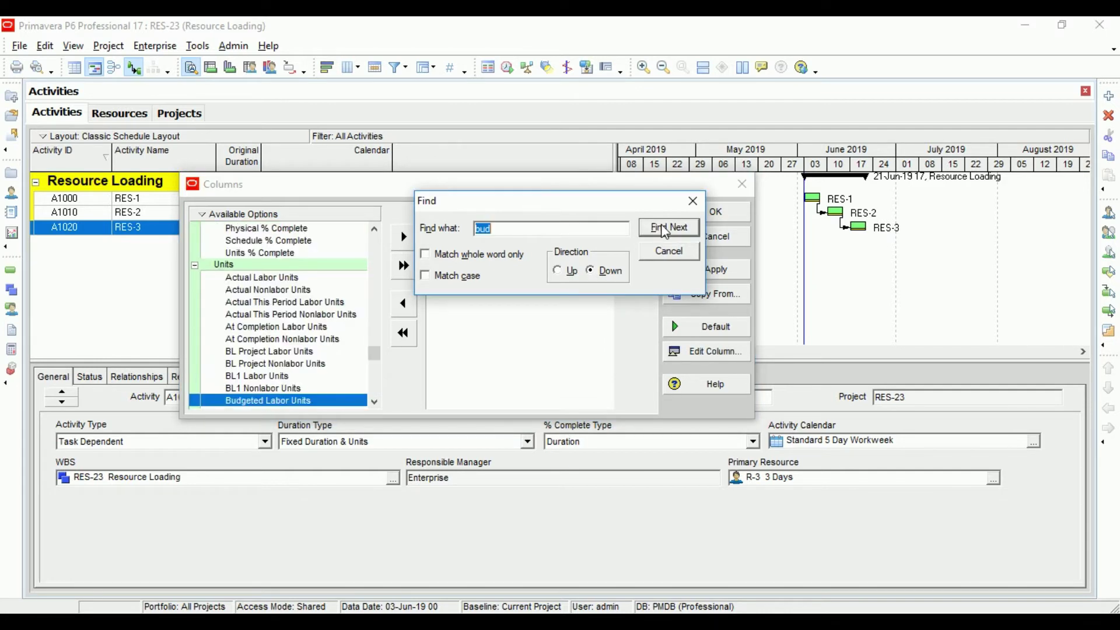
drag(670, 201, 444, 182)
click(466, 182)
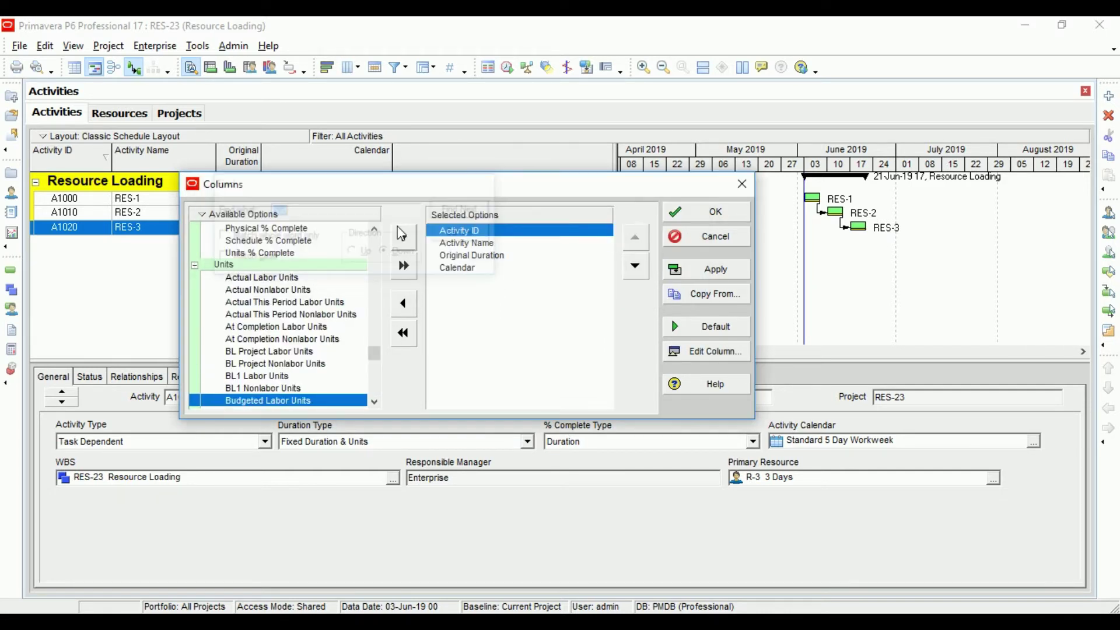
Add Budgeted Labor Units as the last column and apply it, showing 40 per activity.
click(403, 237)
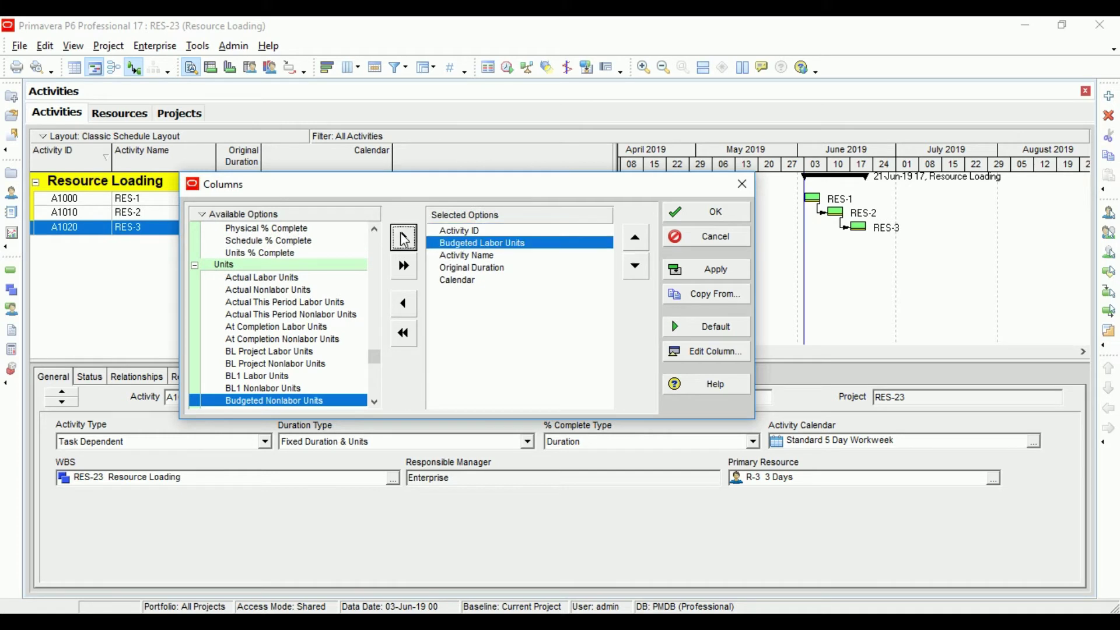
click(635, 267)
click(635, 267)
click(635, 267)
click(694, 269)
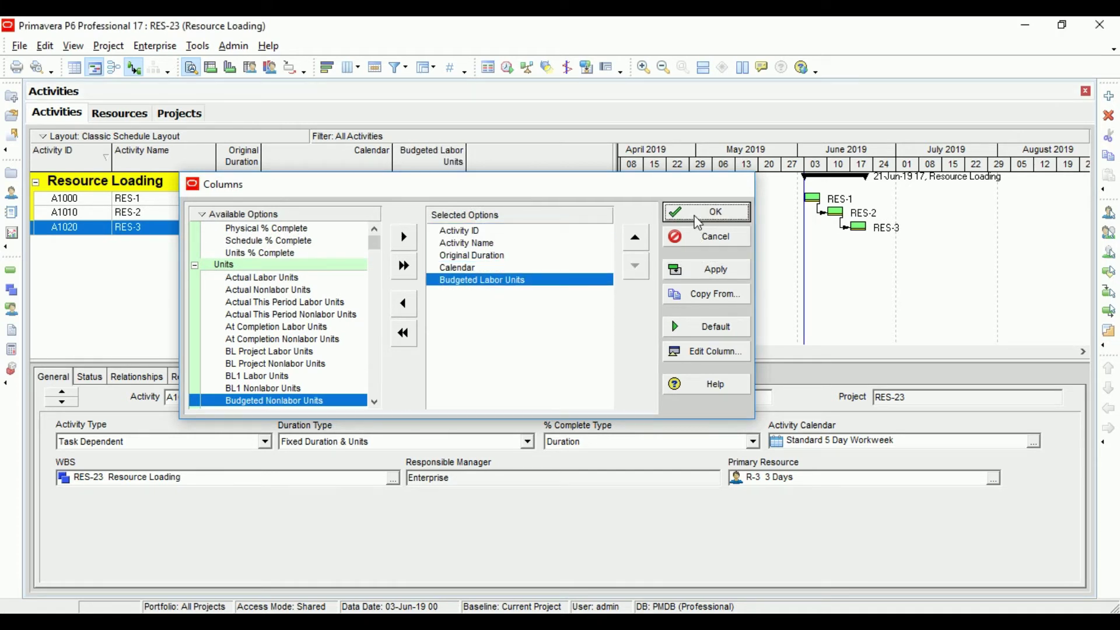
click(694, 212)
click(450, 202)
click(442, 215)
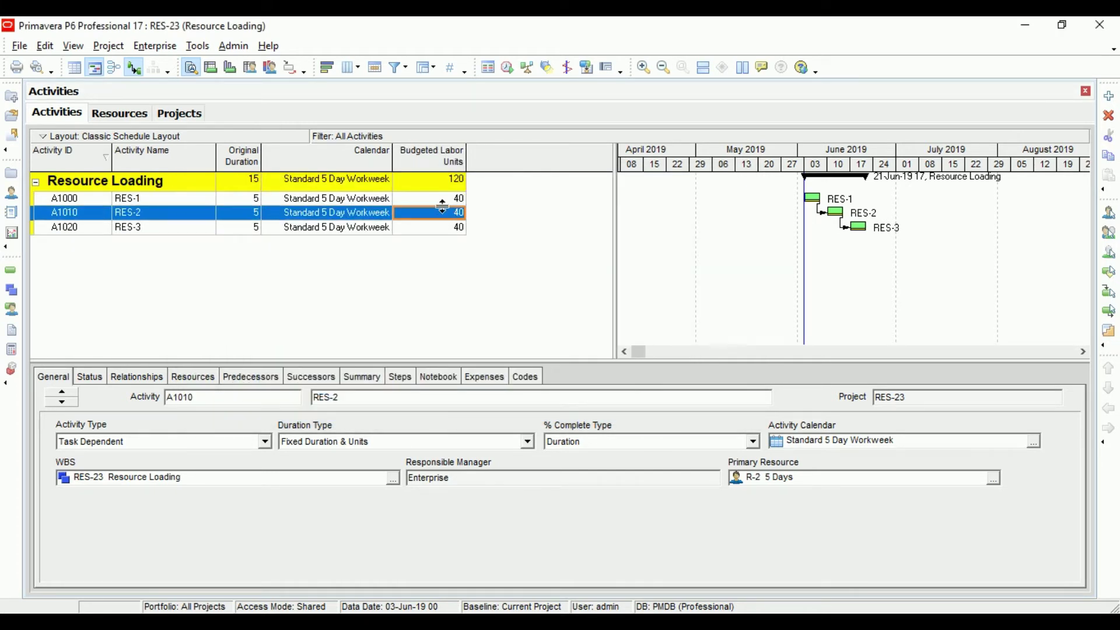
click(443, 199)
click(442, 213)
click(442, 228)
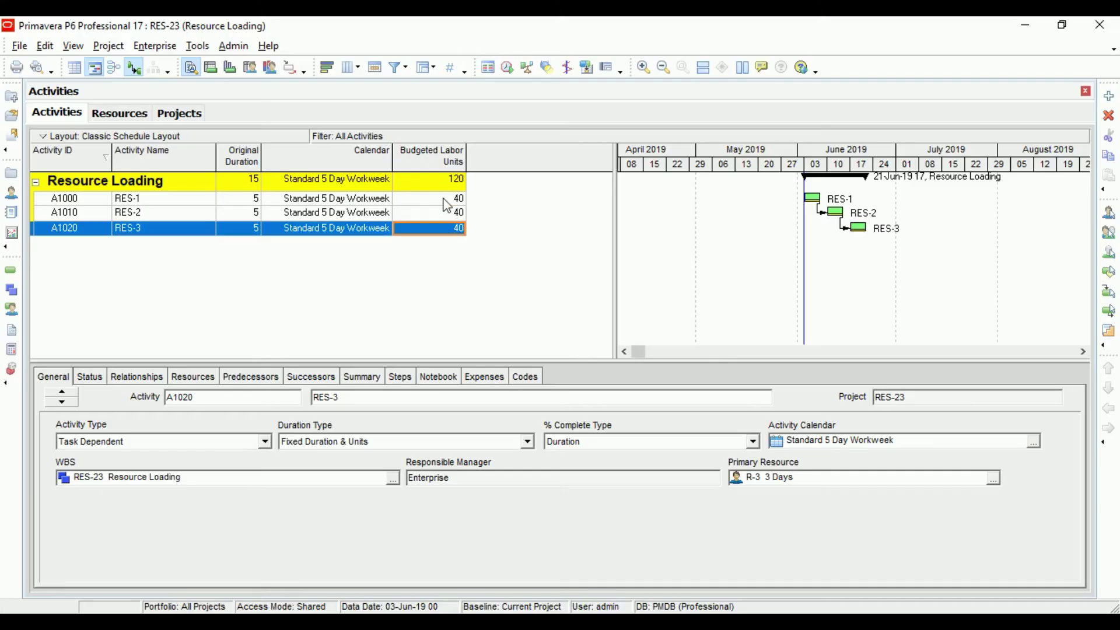
click(444, 199)
click(439, 213)
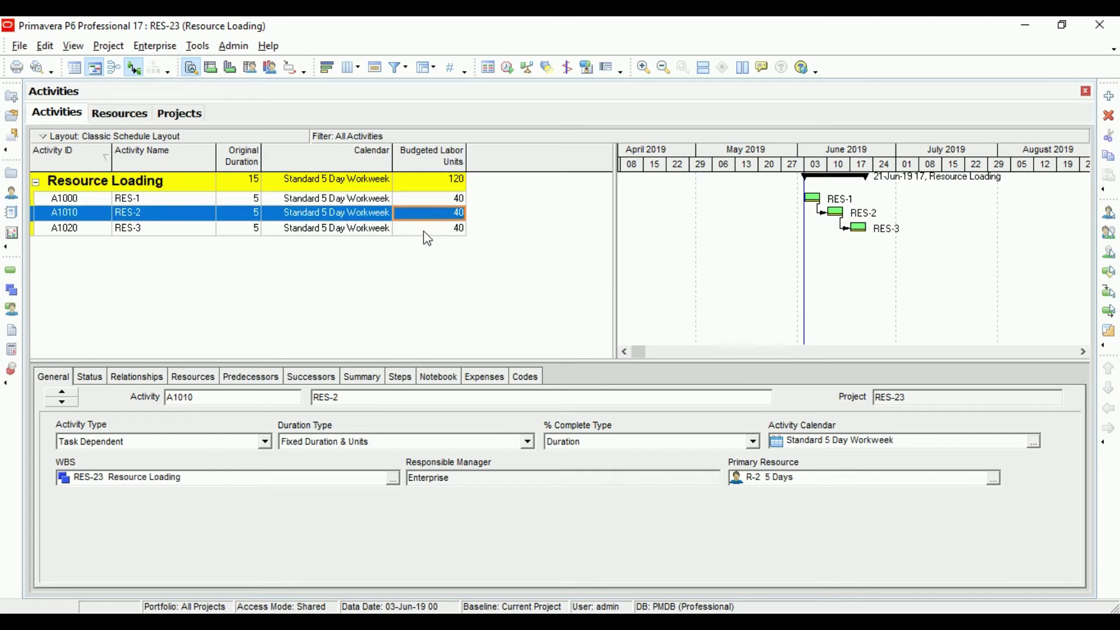
click(429, 228)
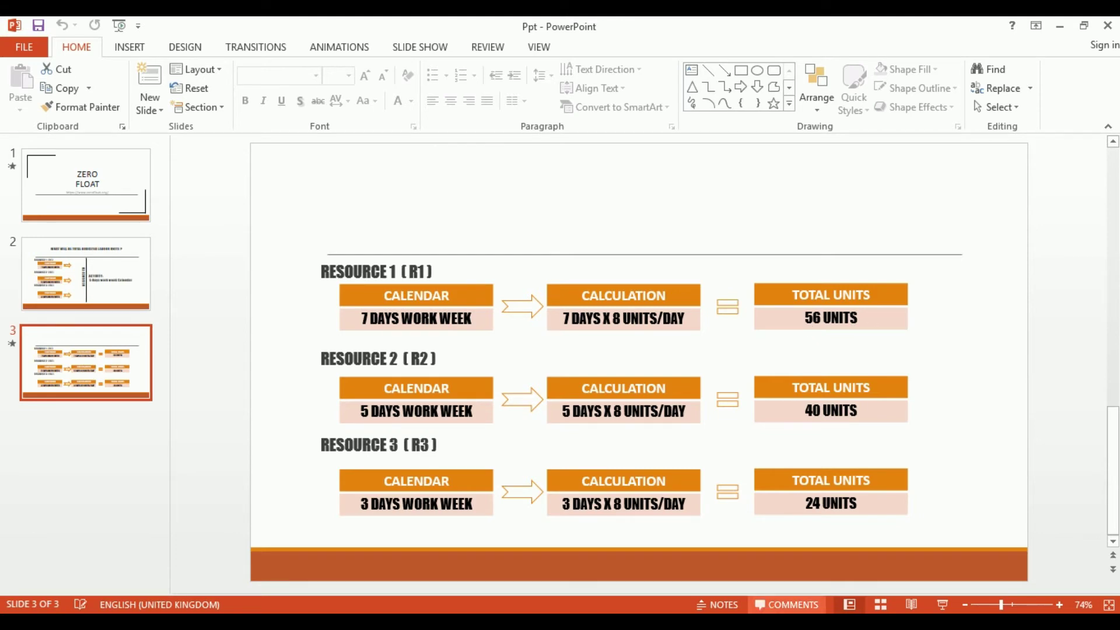
key(alt+Tab)
click(443, 201)
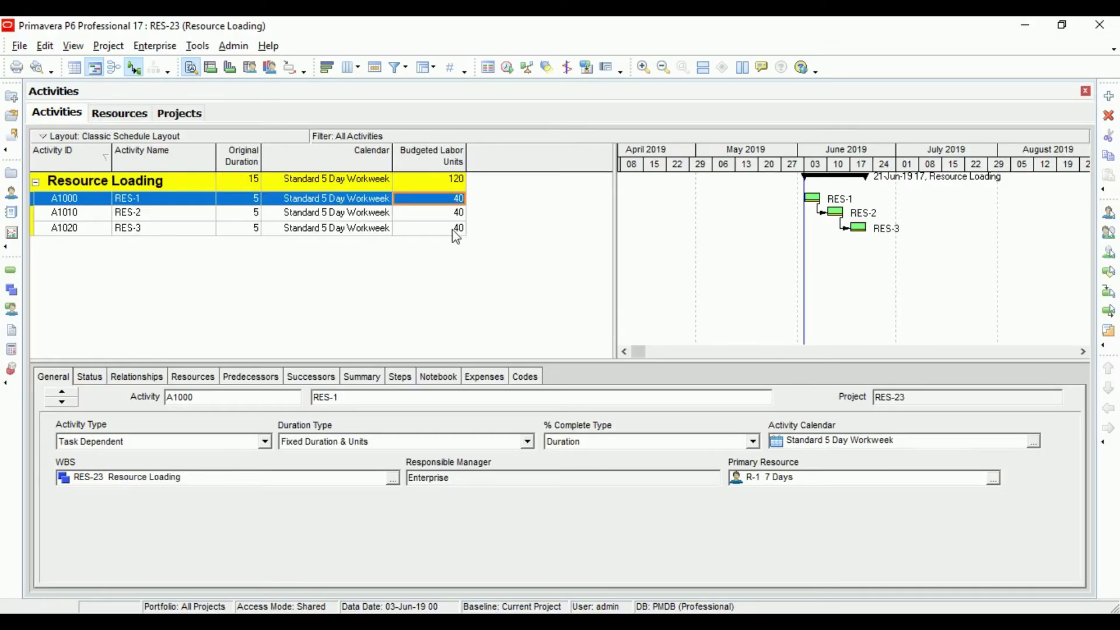
Compare activities' resources (R-1 7 Days, R-2 5 Days, R-3 3 Days) and display the Resource Usage Profile histogram.
click(448, 214)
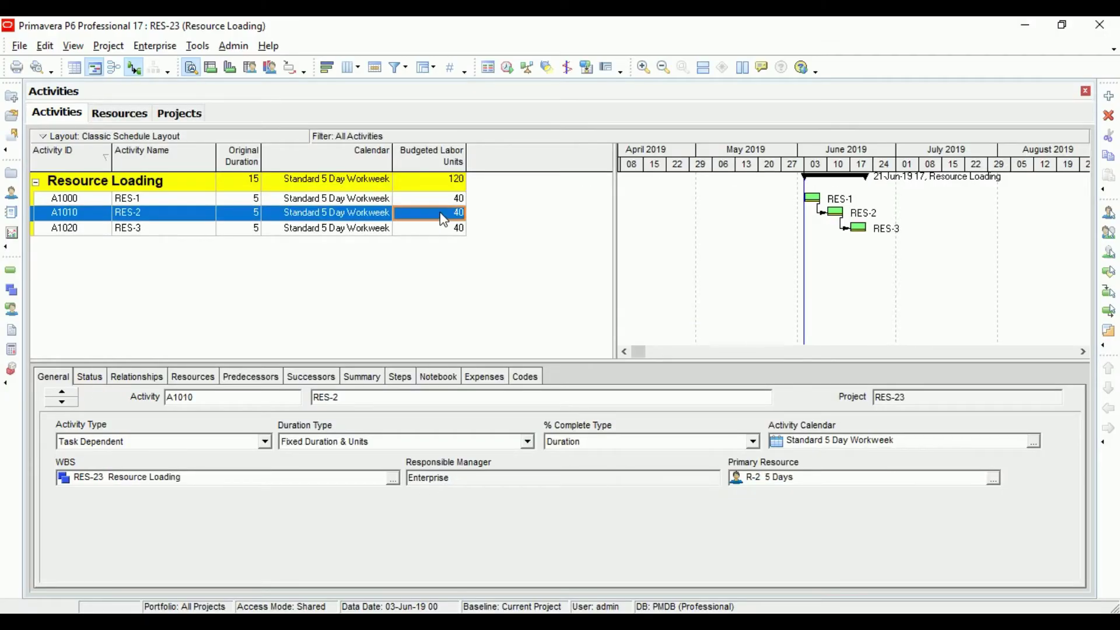
click(434, 229)
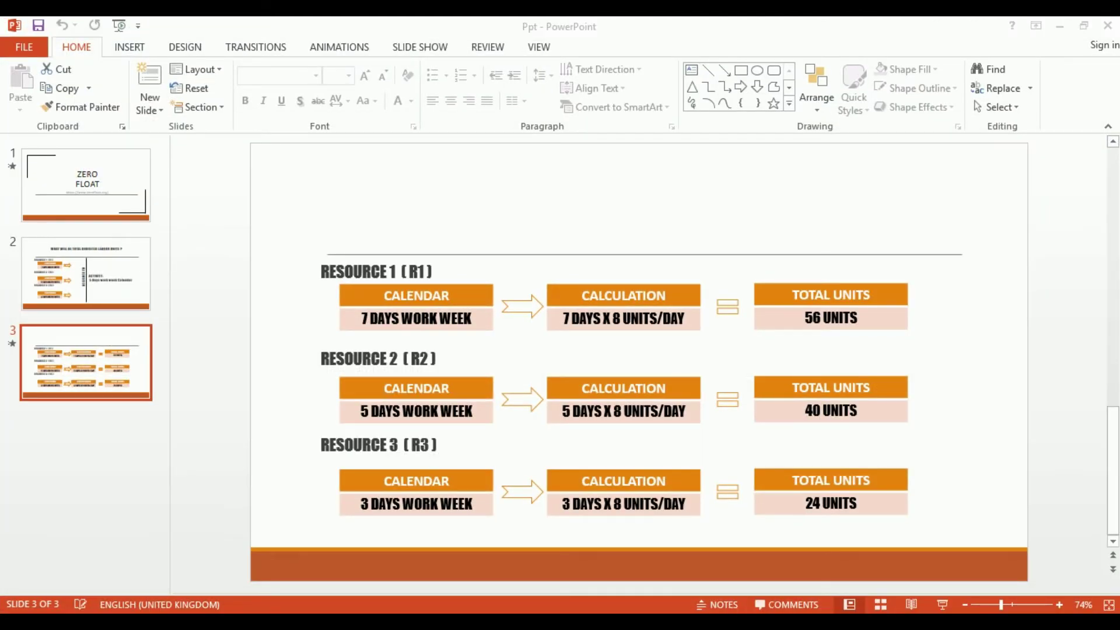
click(681, 586)
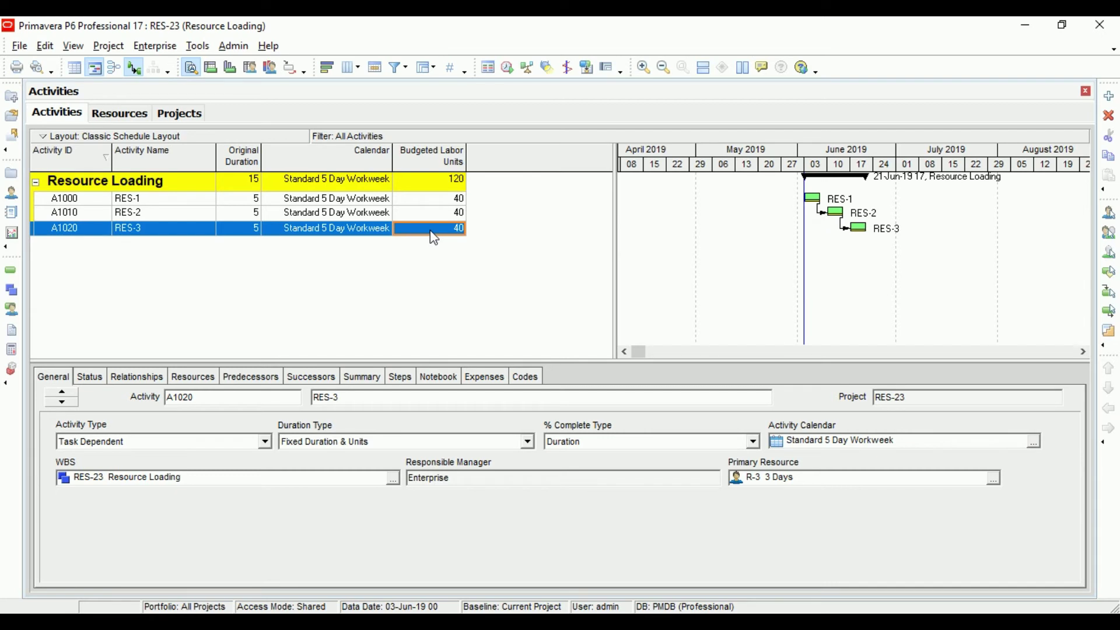
click(309, 201)
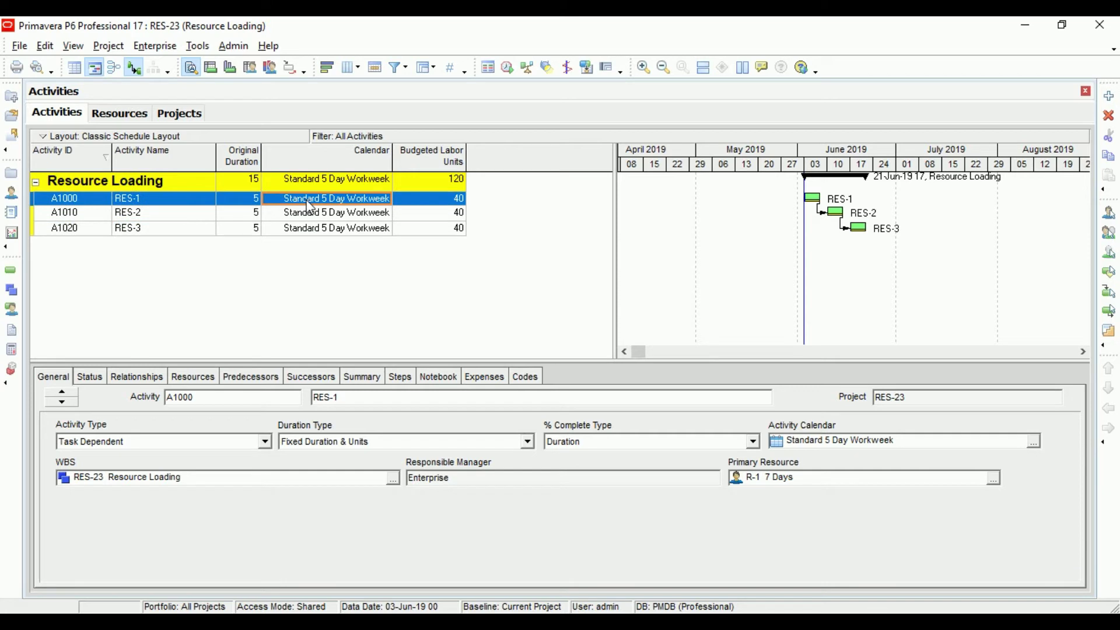
click(321, 213)
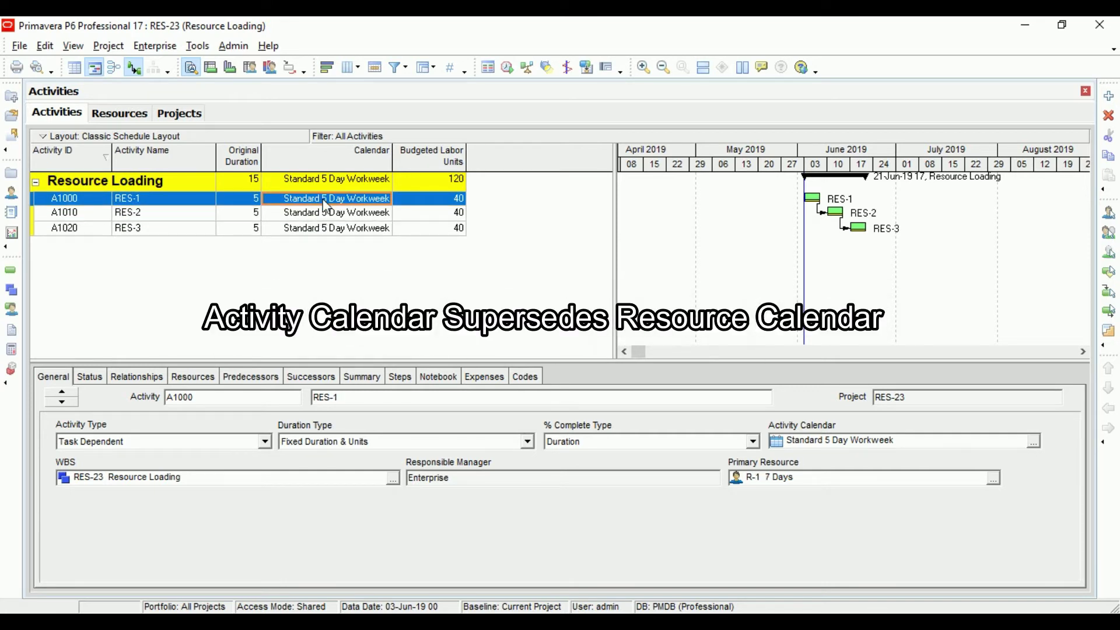
click(336, 230)
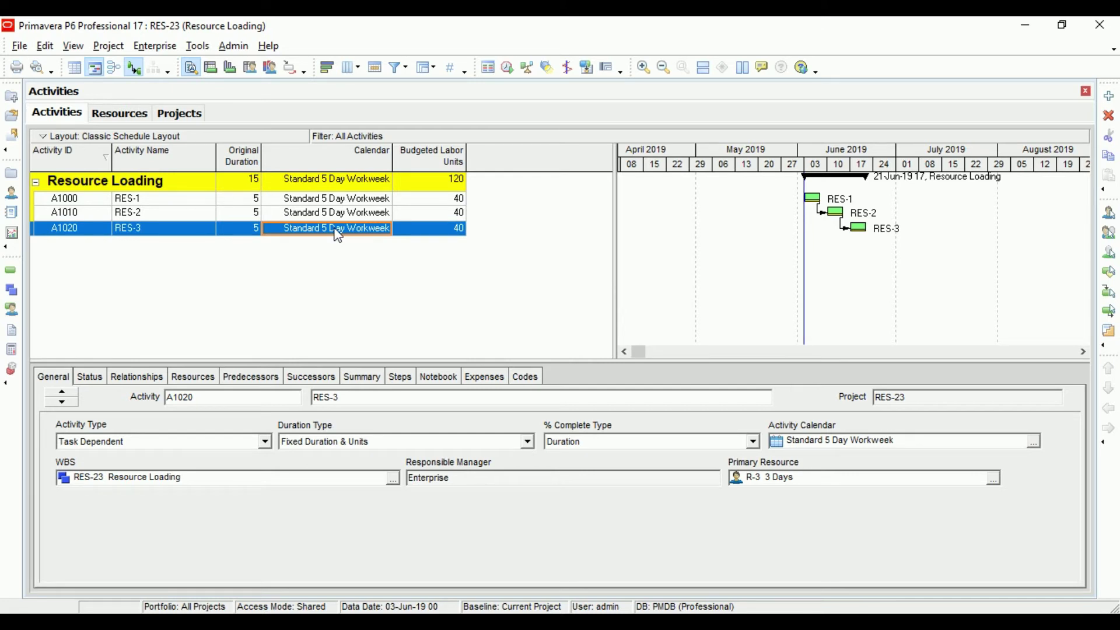
click(344, 200)
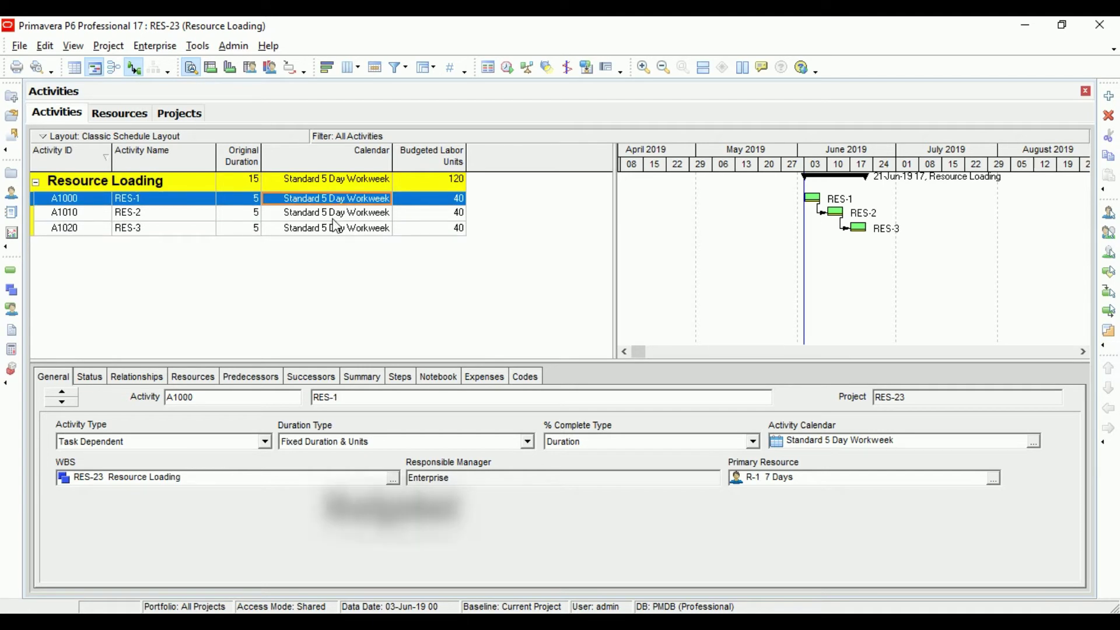
click(335, 213)
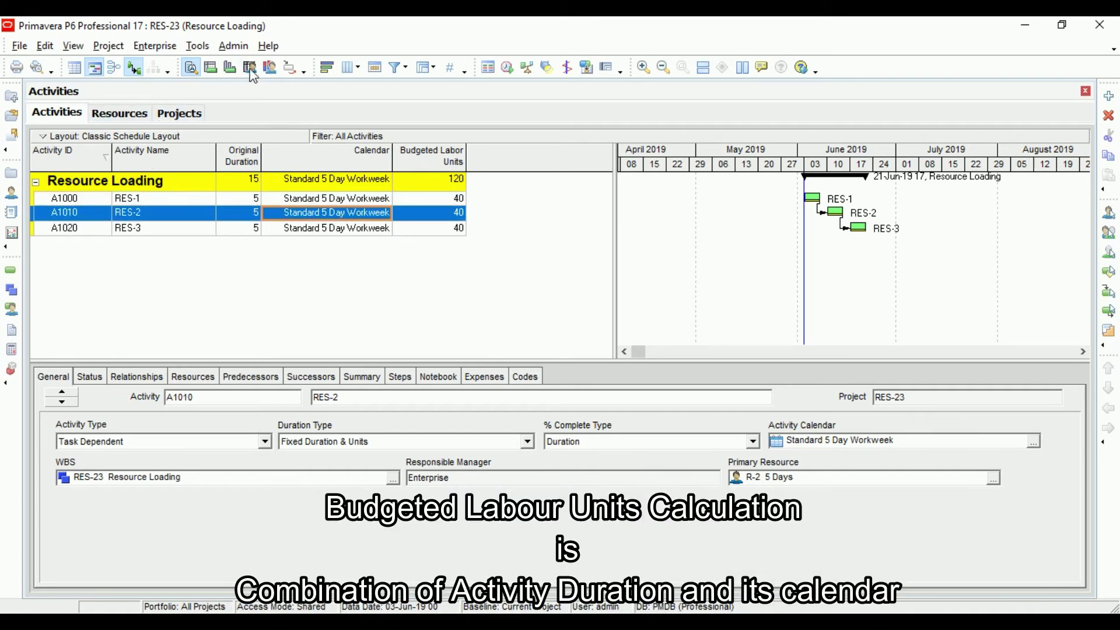
click(269, 68)
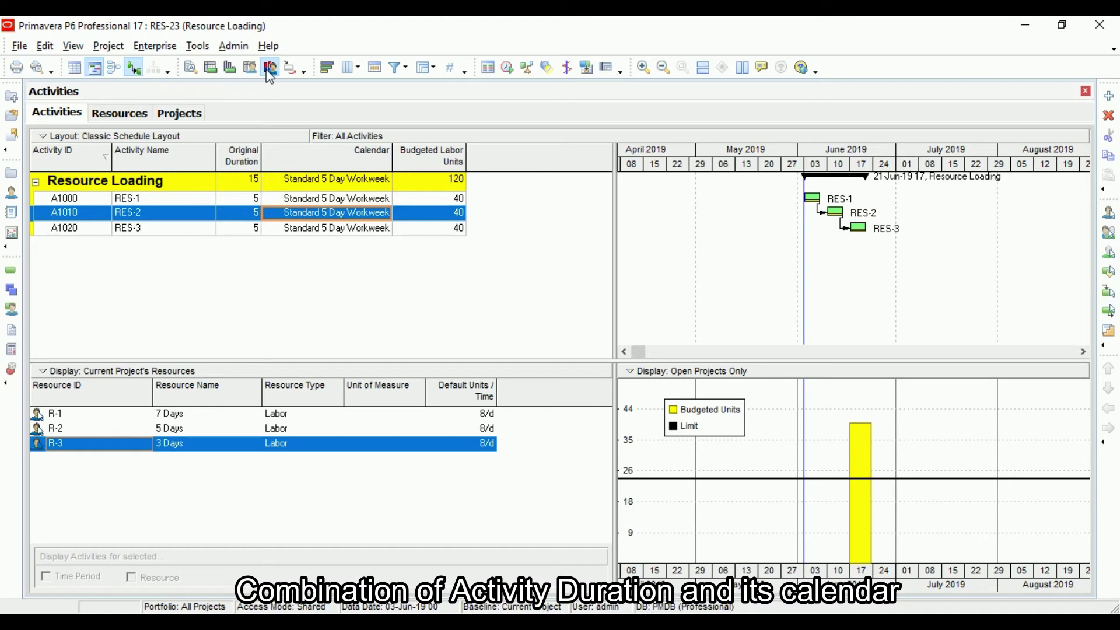
Widen the Gantt and histogram panes, select R-3, and stretch the histogram timescale to zoom in.
drag(612, 495, 559, 500)
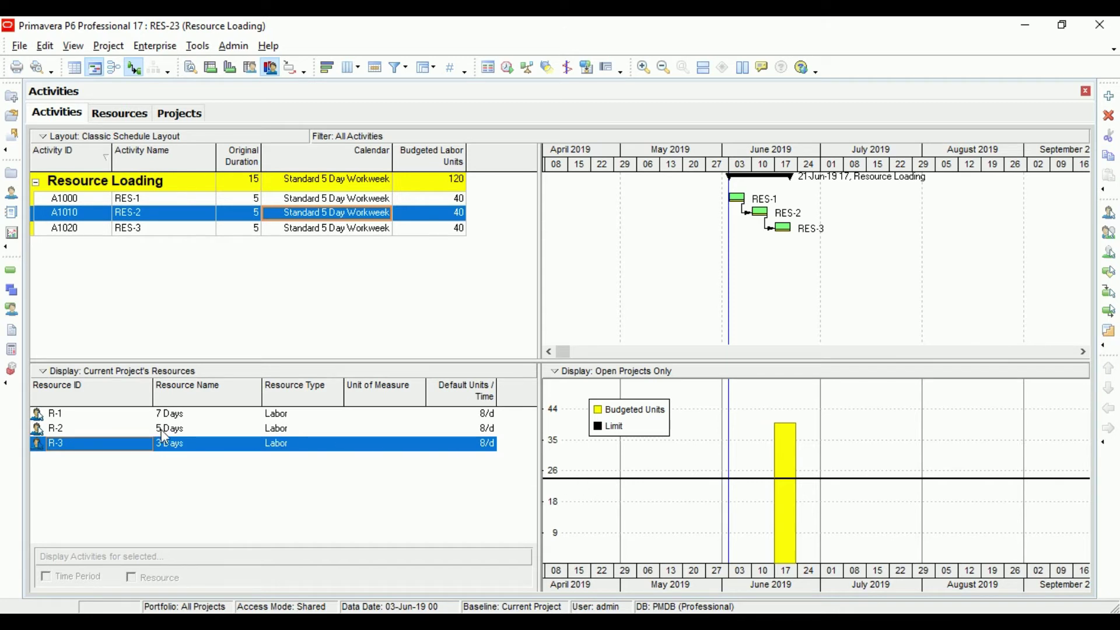
click(180, 445)
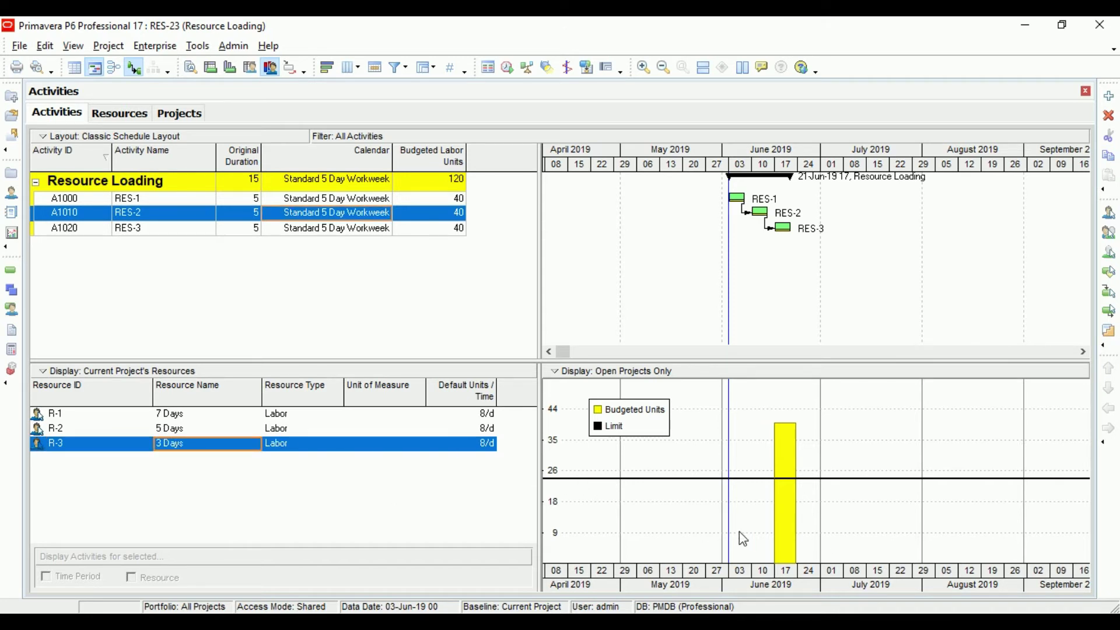
drag(810, 572, 898, 568)
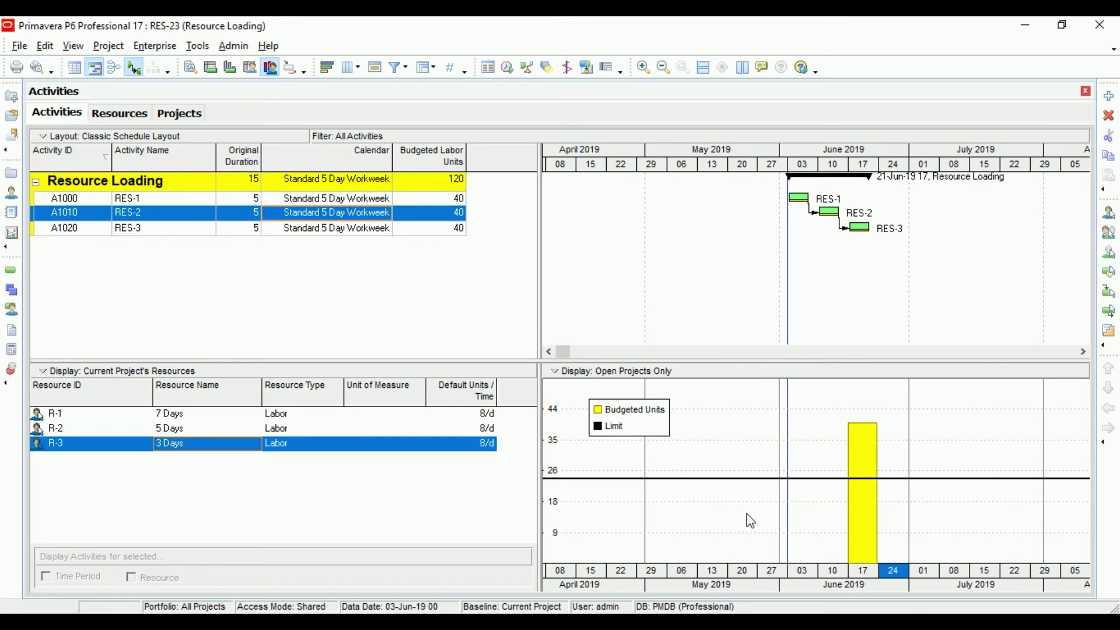
right_click(739, 519)
Set the timescale date interval to Week/Day 1 and pan the timeline to June–July.
click(813, 421)
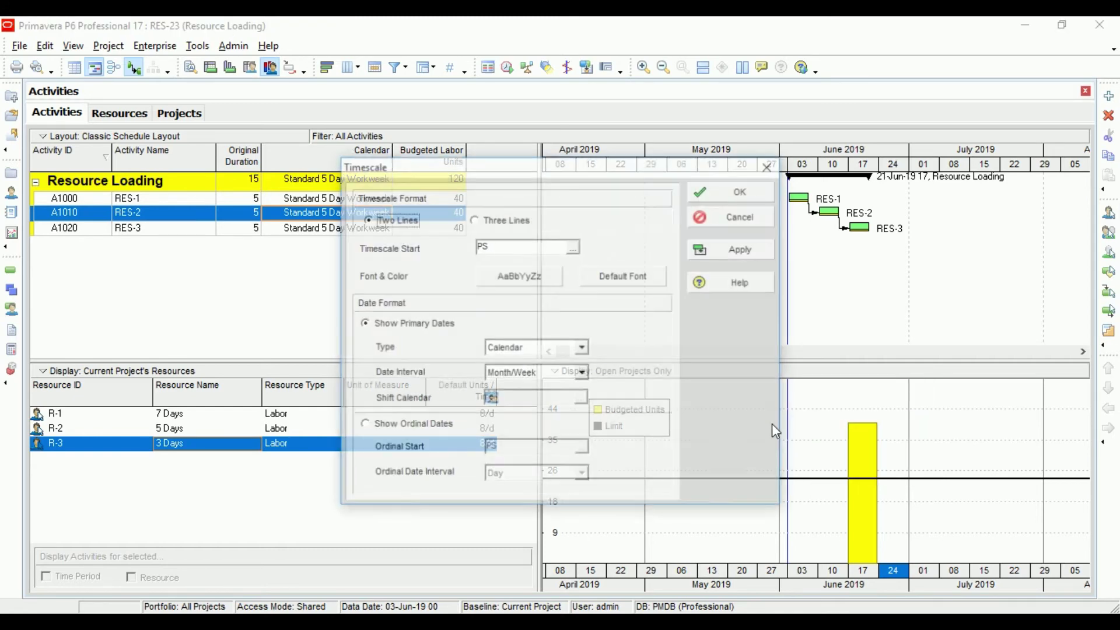
click(582, 373)
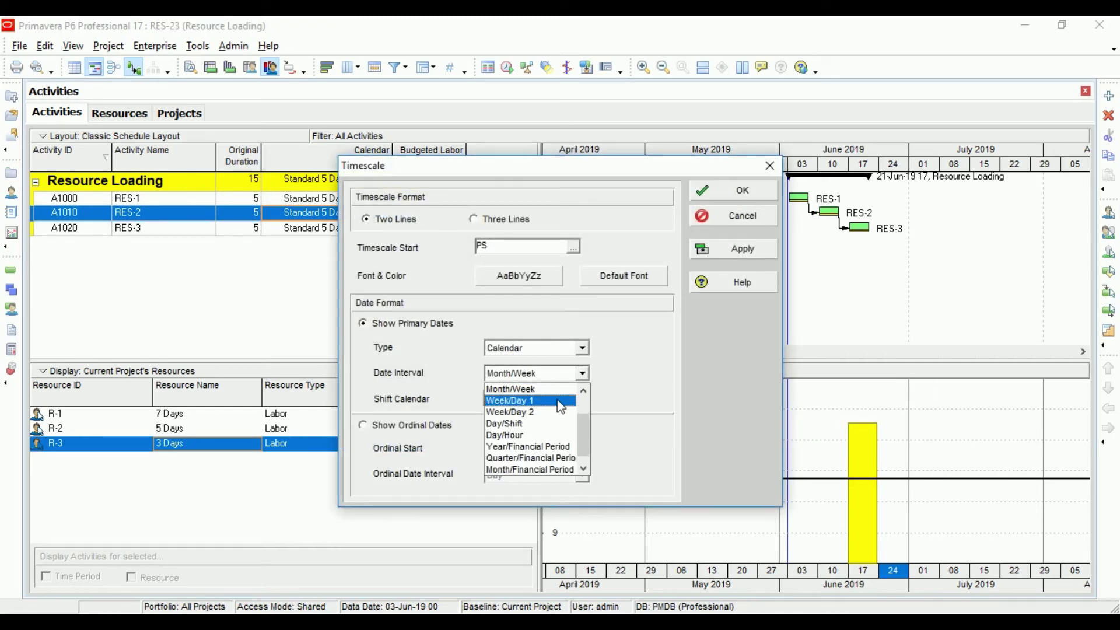
click(560, 399)
click(738, 256)
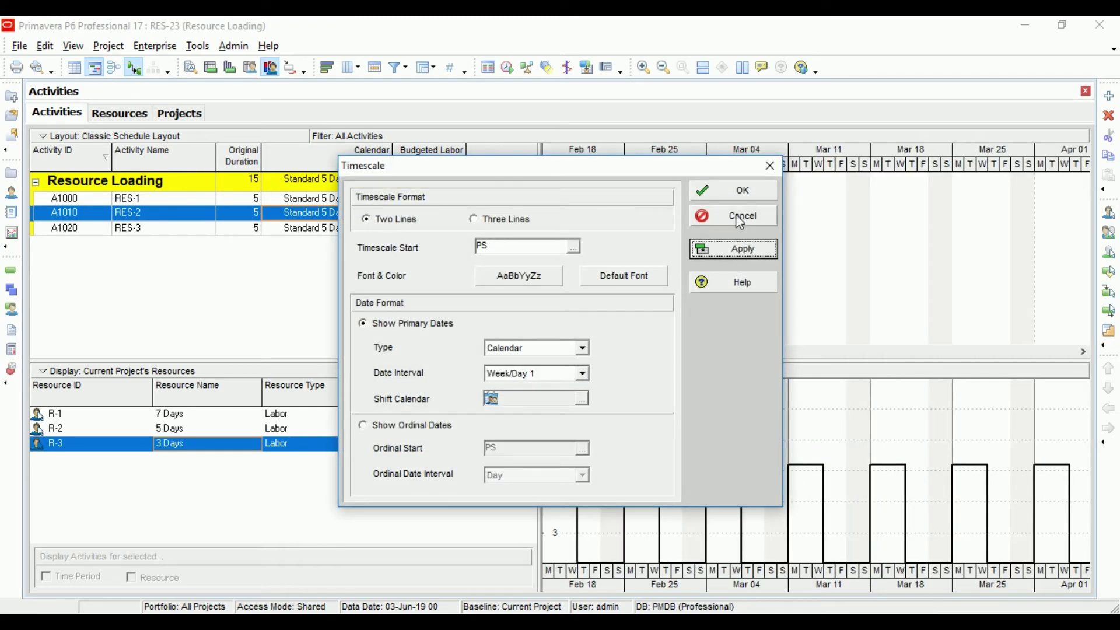
click(732, 193)
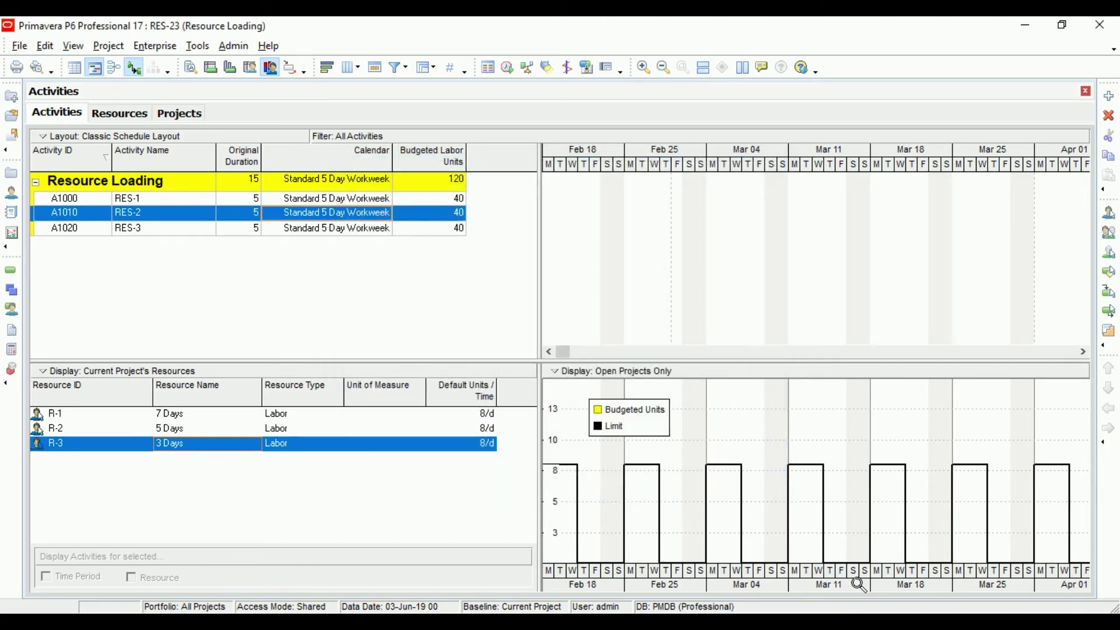
drag(905, 590, 3, 489)
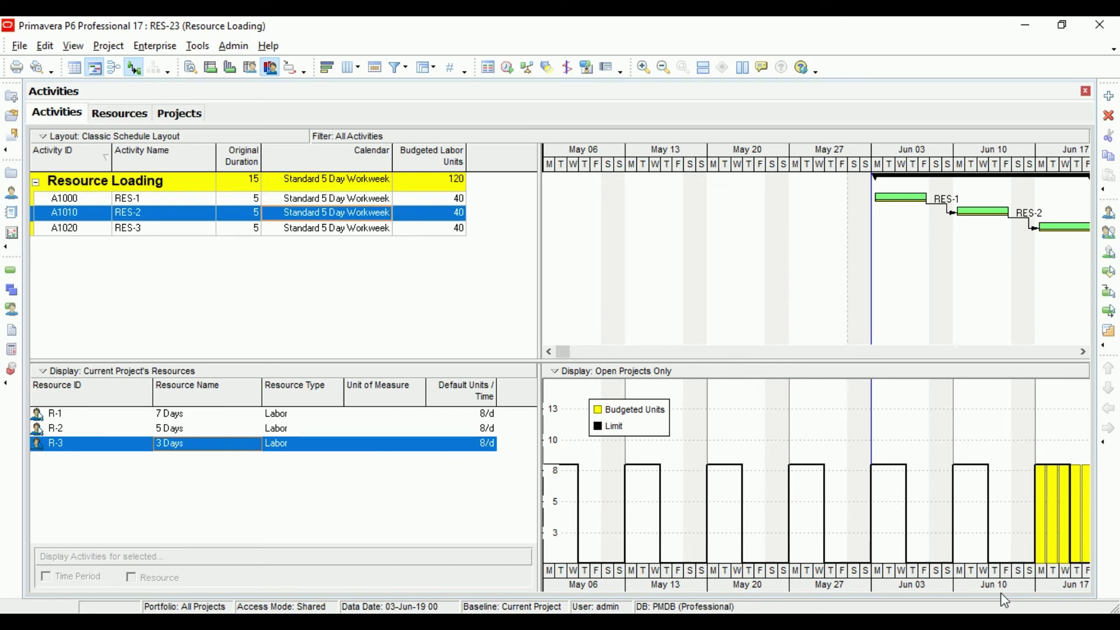
drag(979, 583, 670, 545)
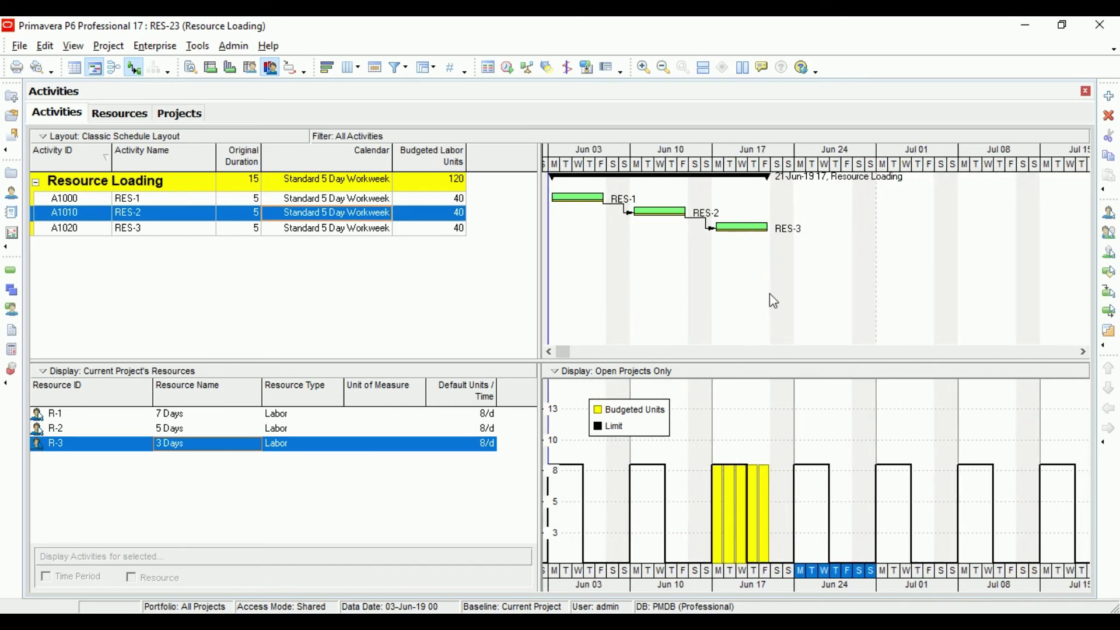
Compare R-3's 8/d units with A1010's 40 budgeted labor units and 5-day duration, then launch Calculator.
drag(758, 574, 722, 574)
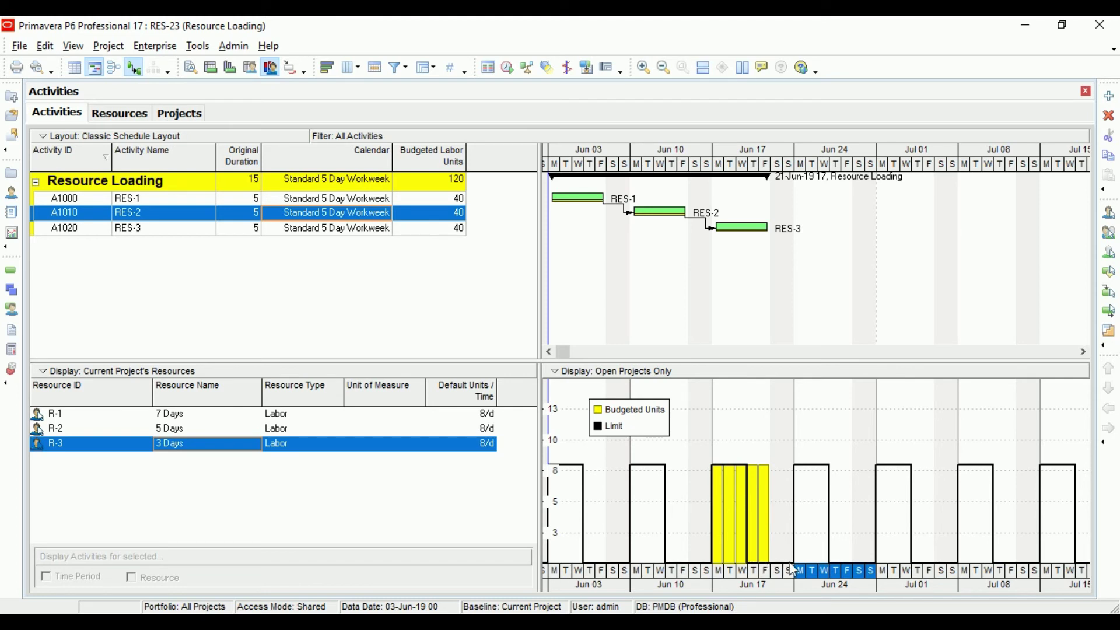
click(754, 547)
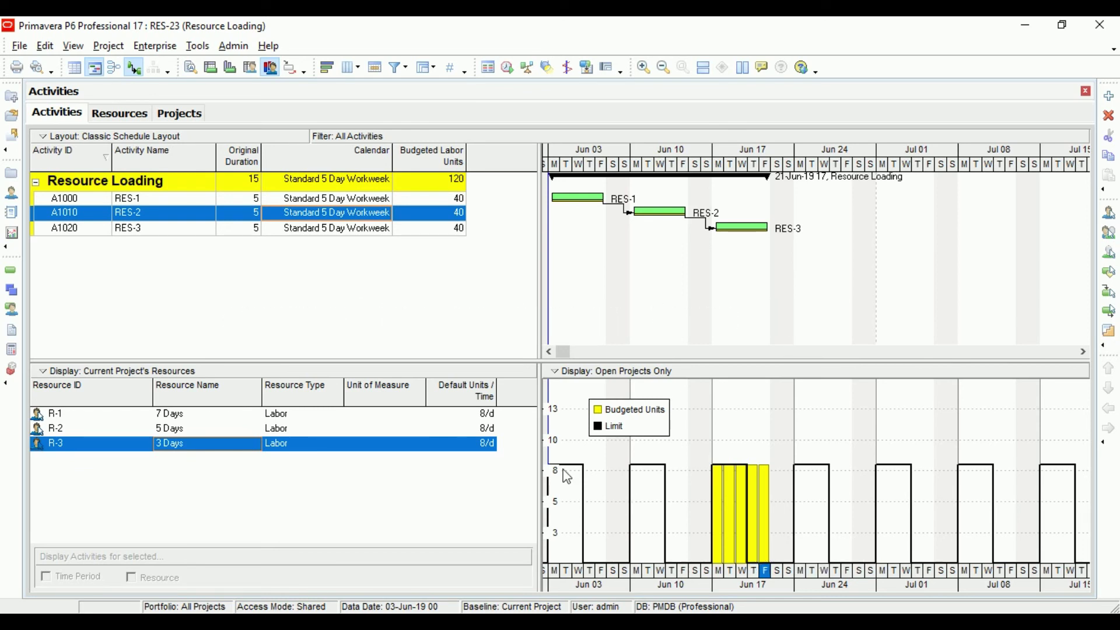
click(483, 448)
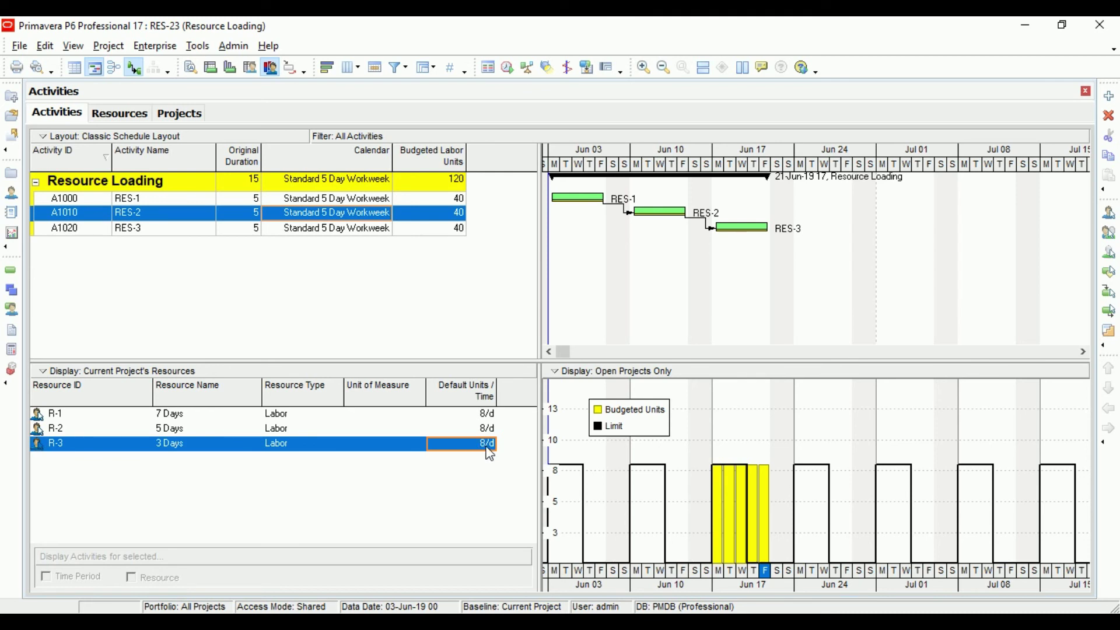
click(436, 219)
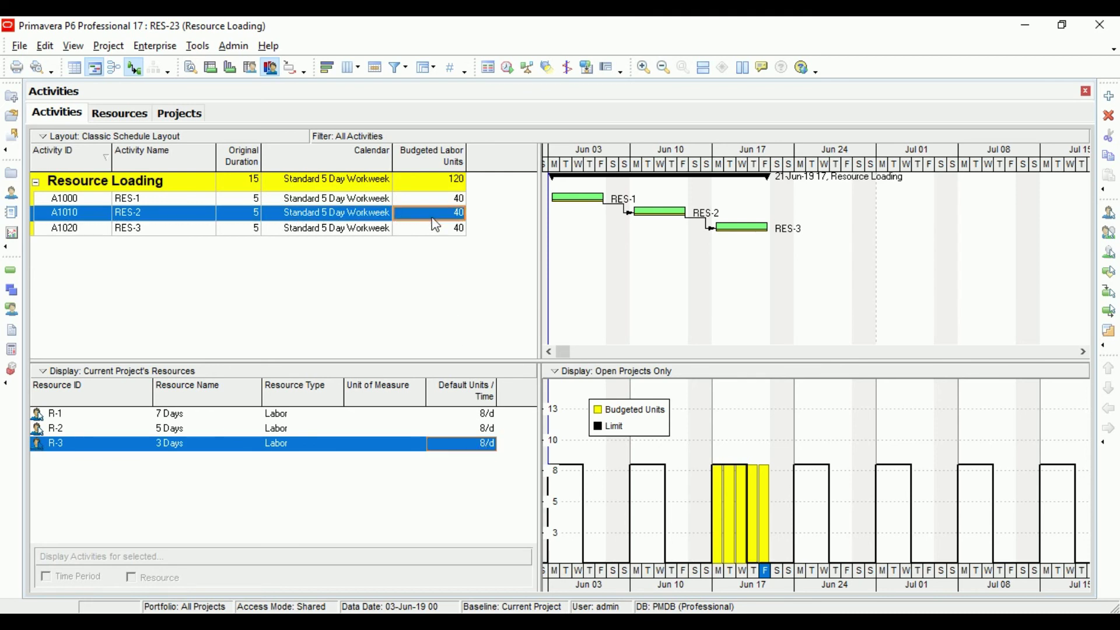
click(483, 448)
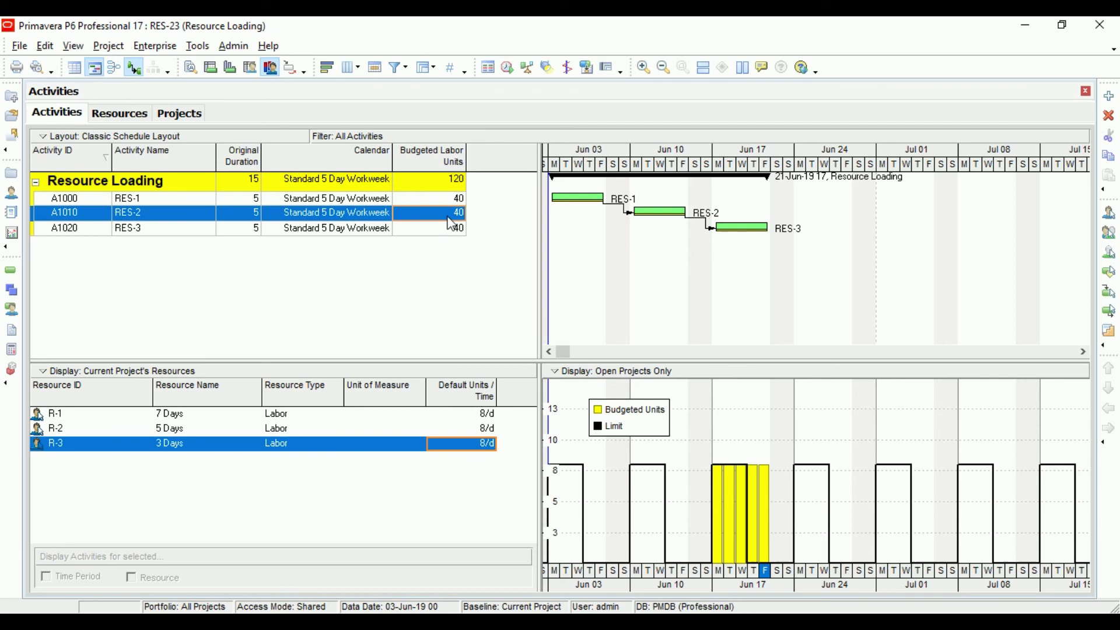
click(243, 216)
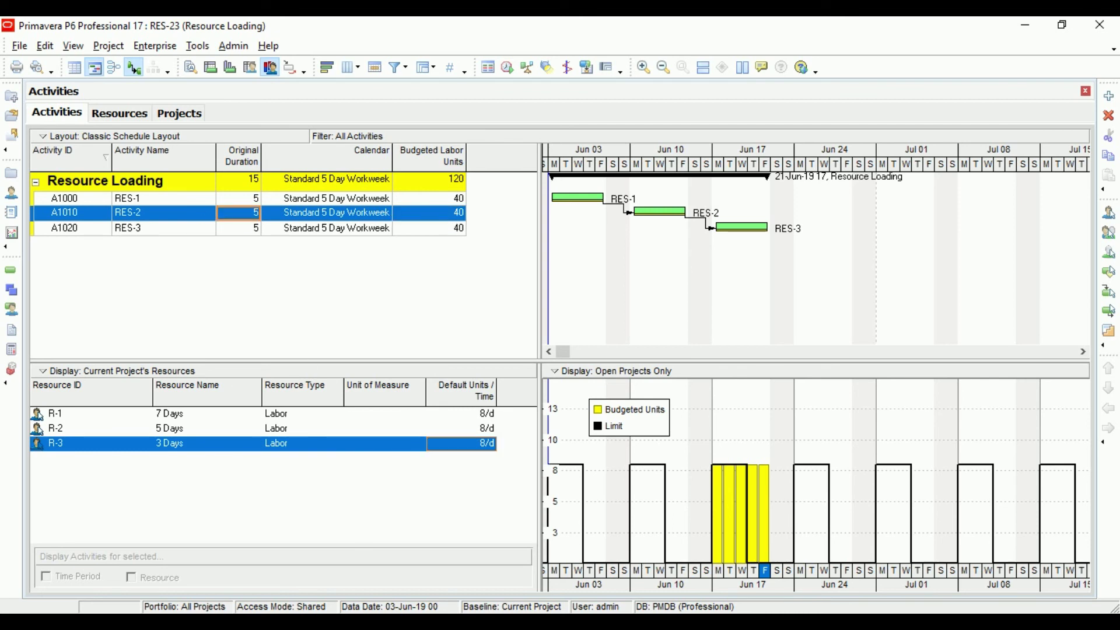
key(XF86Calculator)
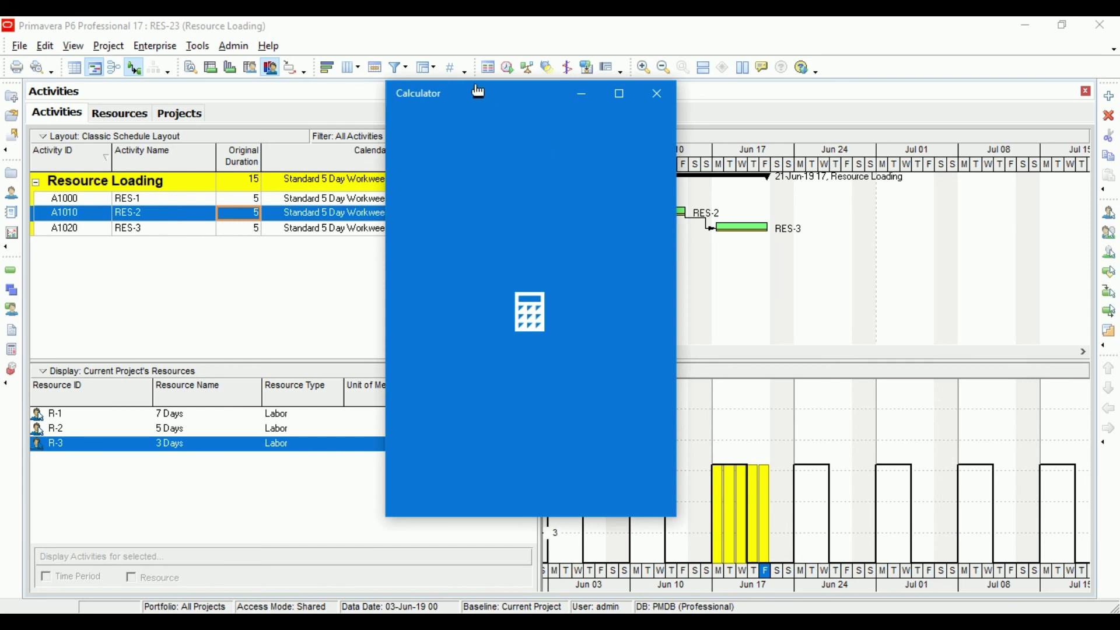
In Calculator, work out 16 × 8, then clear it and compute 16 × 5 = 80.
drag(478, 95, 764, 110)
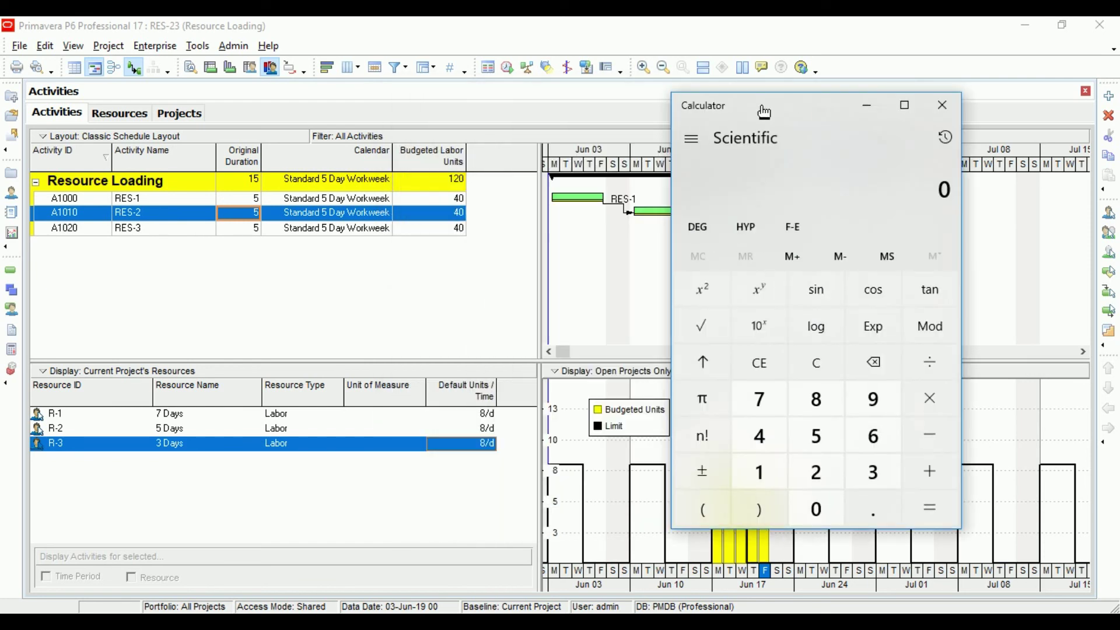
text(16*8)
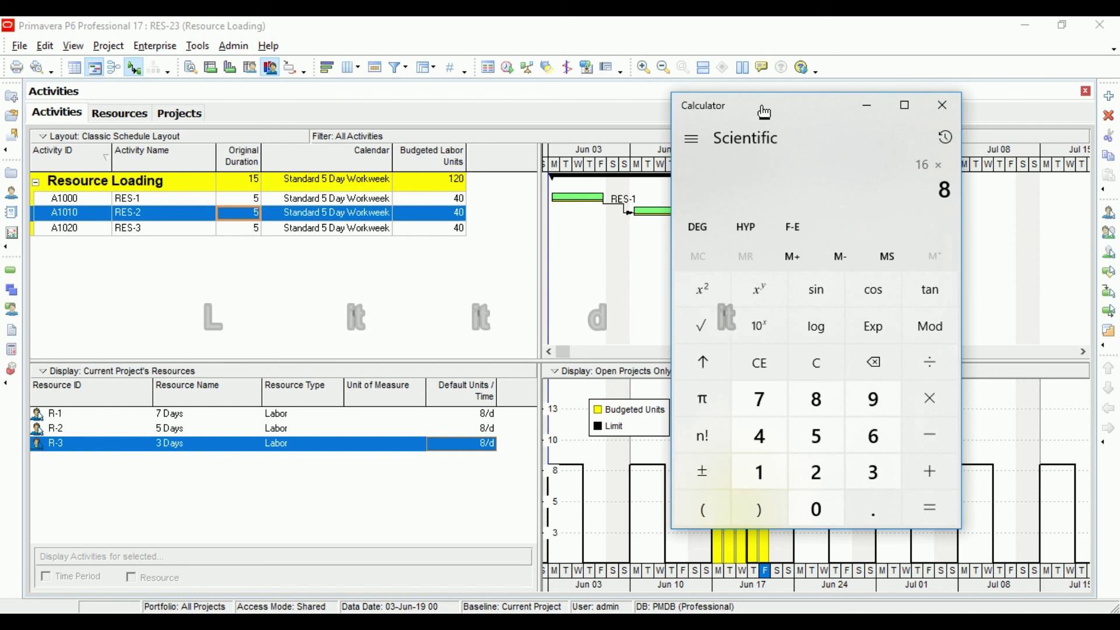
click(807, 365)
text(16*5)
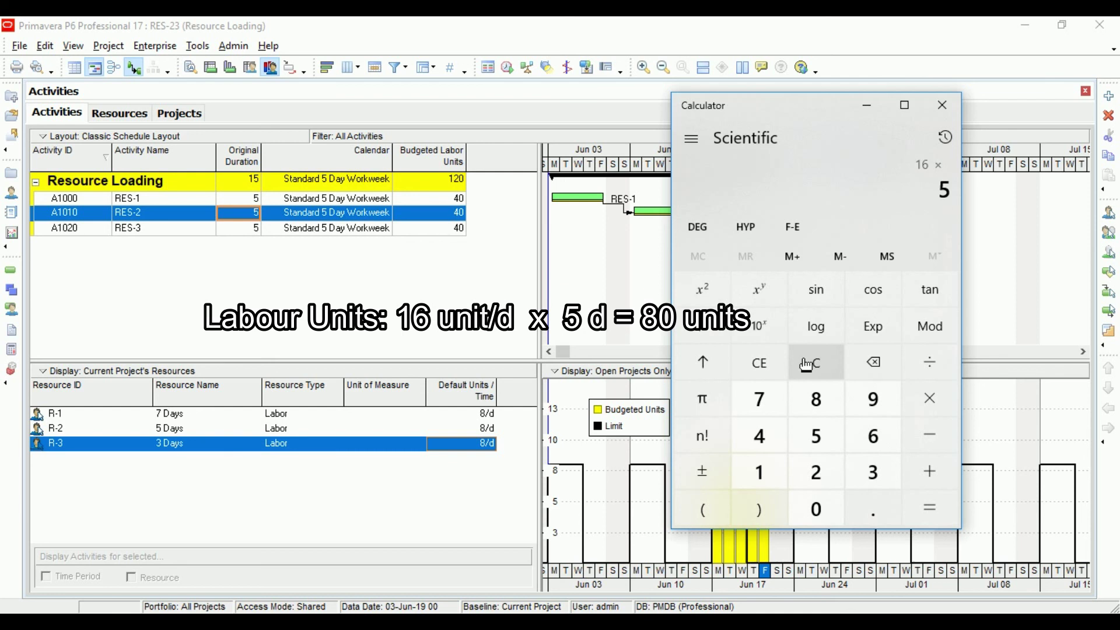
click(935, 514)
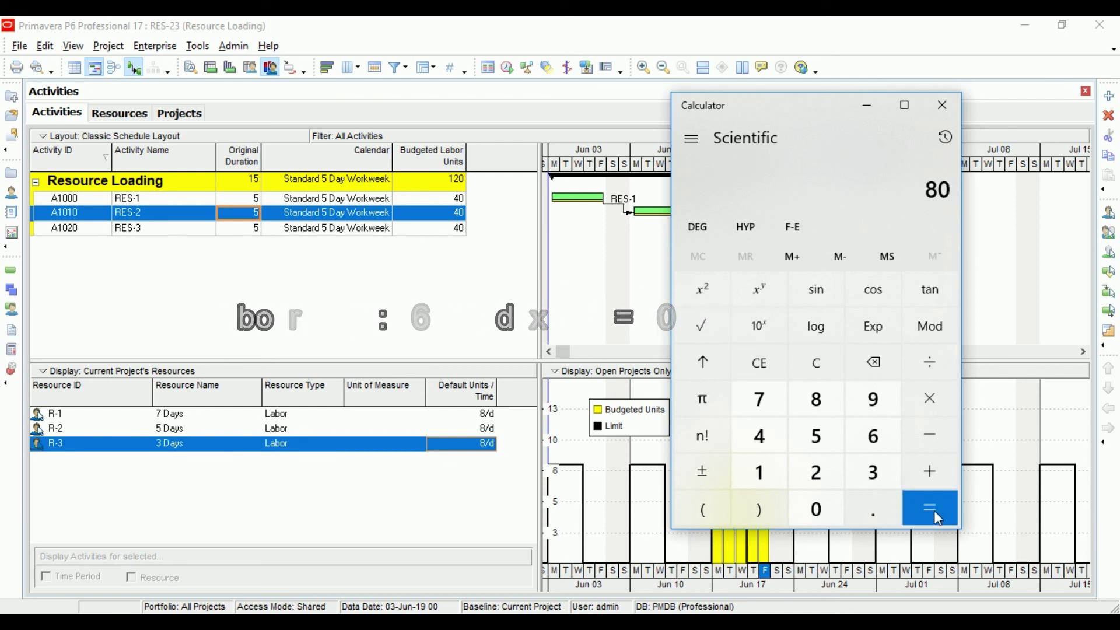